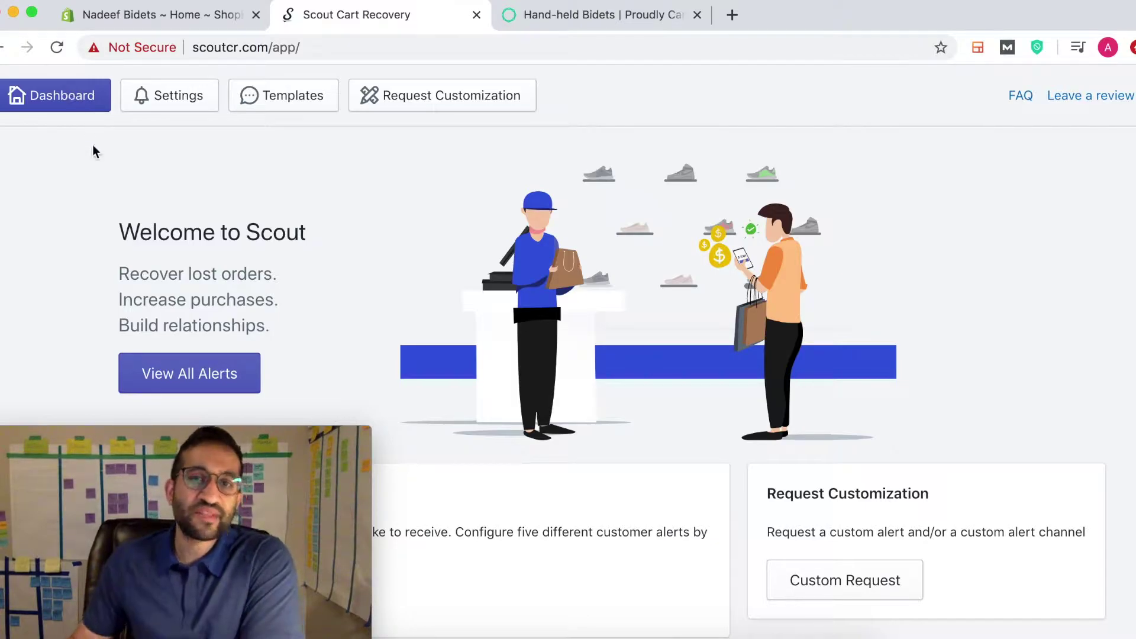
Step: Look over the dashboard and open the alert settings with the list of team members
{"action": "scroll", "coordinate": [754, 318], "scroll_direction": "down", "scroll_amount": 4}
{"action": "scroll", "coordinate": [730, 307], "scroll_direction": "down", "scroll_amount": 1}
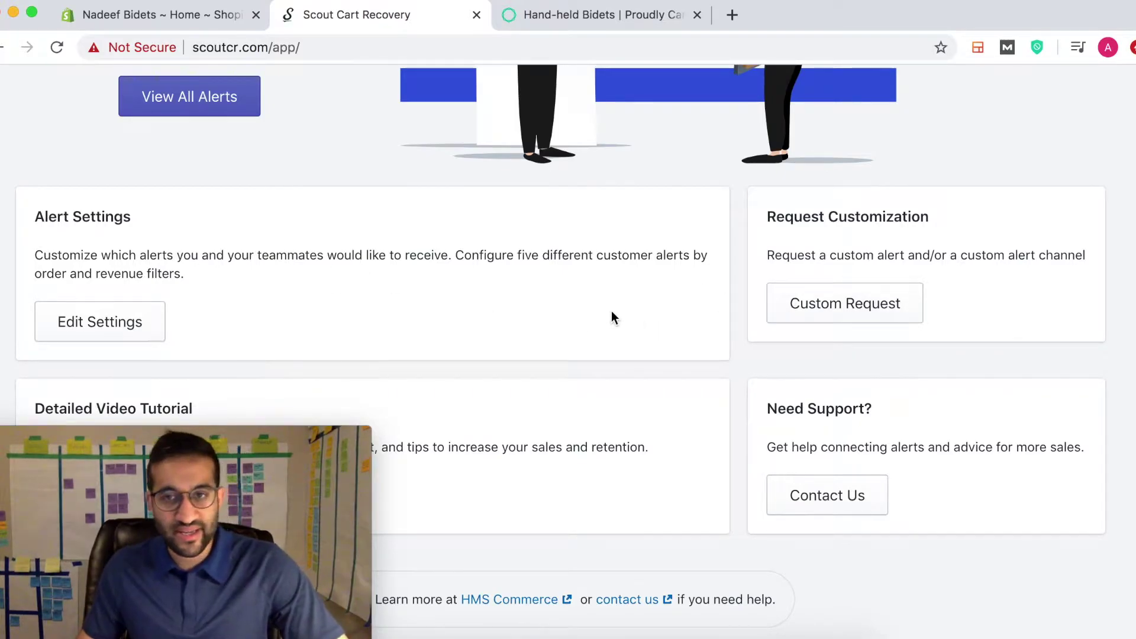
{"action": "scroll", "coordinate": [612, 317], "scroll_direction": "up", "scroll_amount": 5}
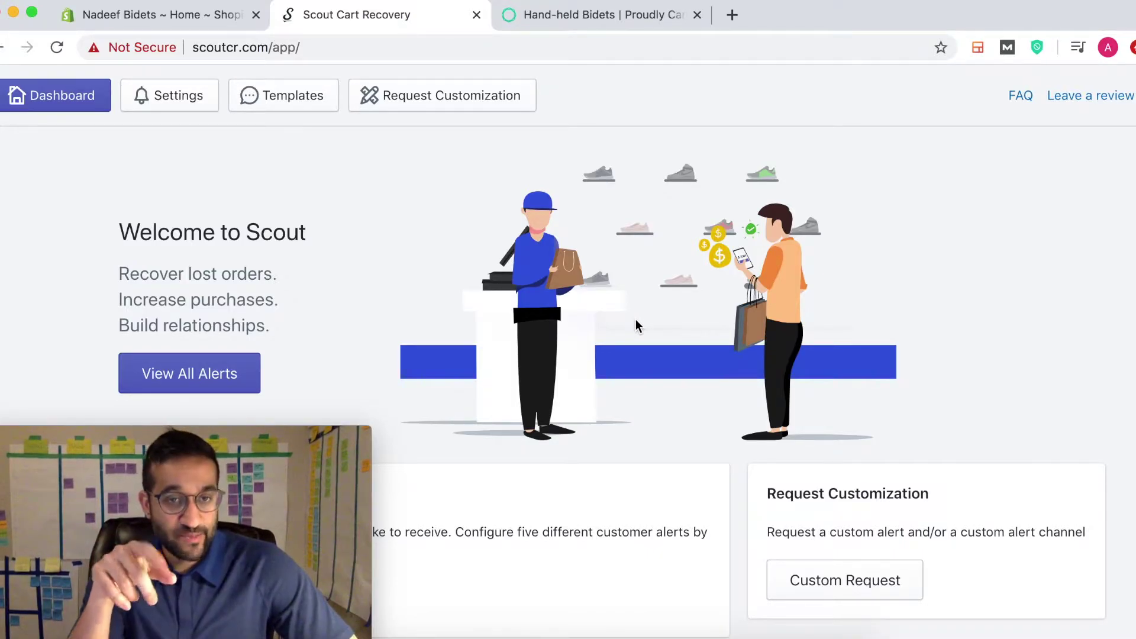
{"action": "left_click", "coordinate": [195, 105]}
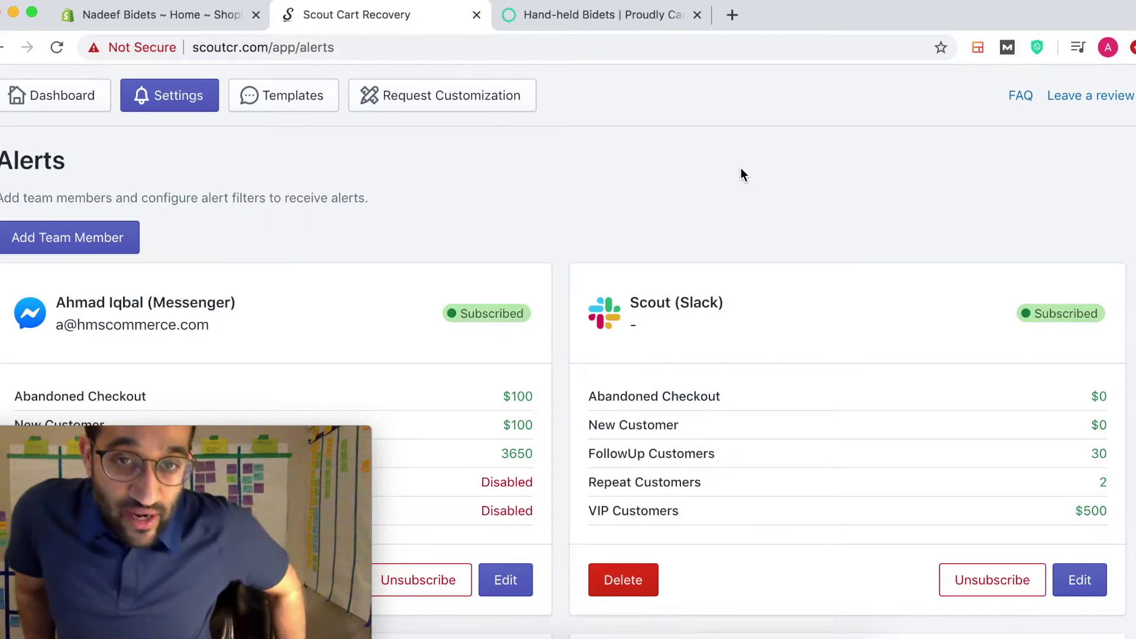
Step: Review each team member's alert thresholds and notification channel, covering the Messenger, Slack, Email and Gorgias subscriptions
{"action": "double_click", "coordinate": [520, 398]}
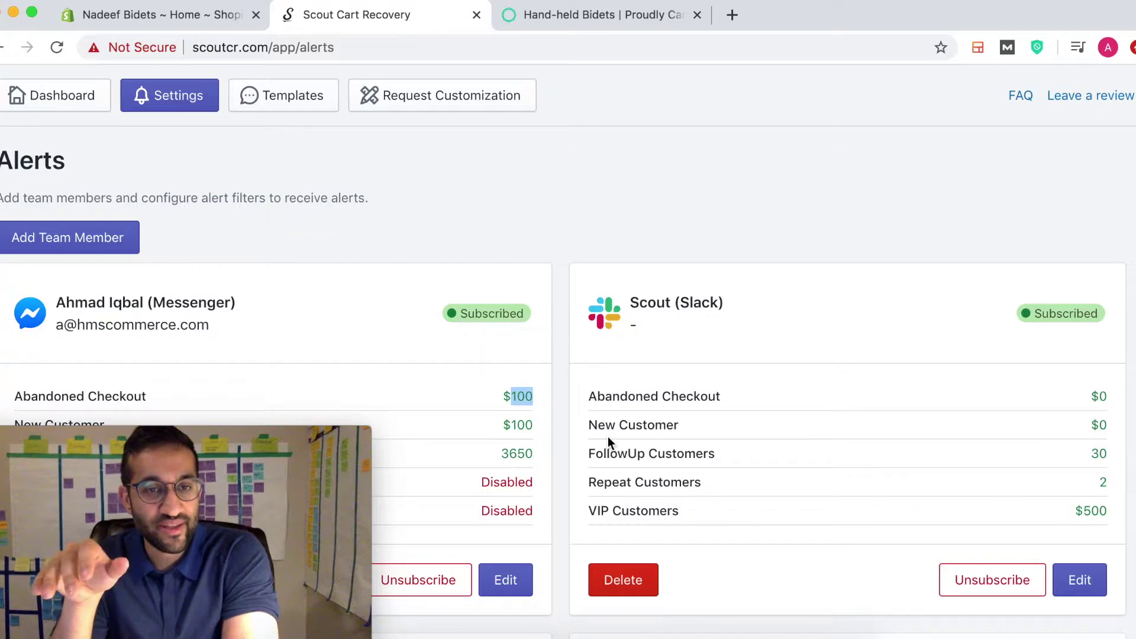
{"action": "left_click", "coordinate": [558, 405]}
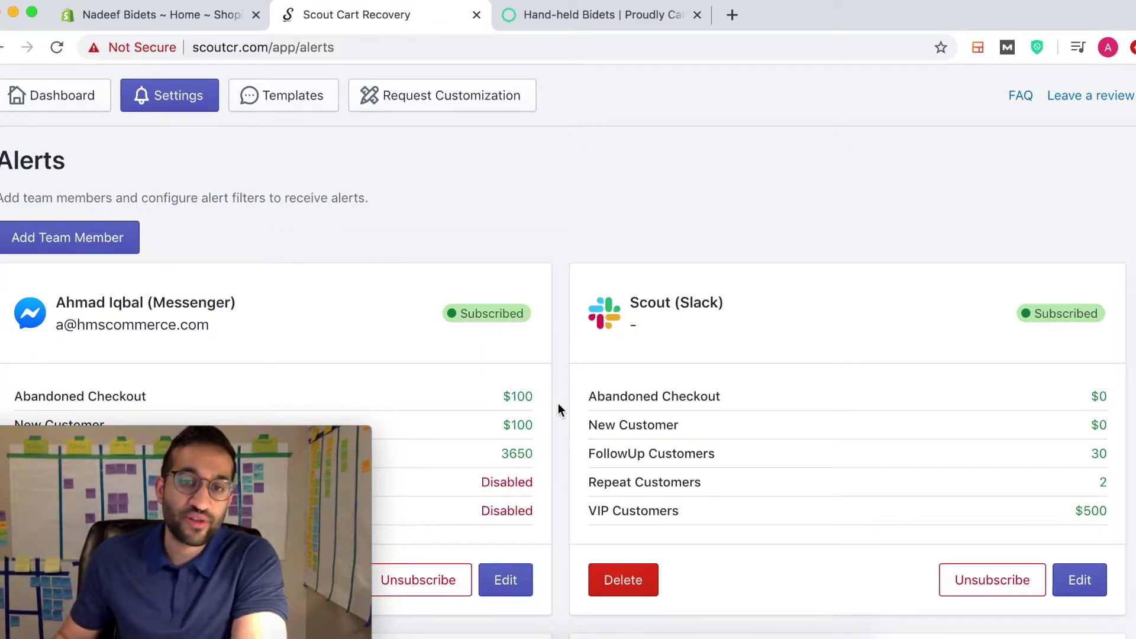
{"action": "scroll", "coordinate": [559, 404], "scroll_direction": "down", "scroll_amount": 15}
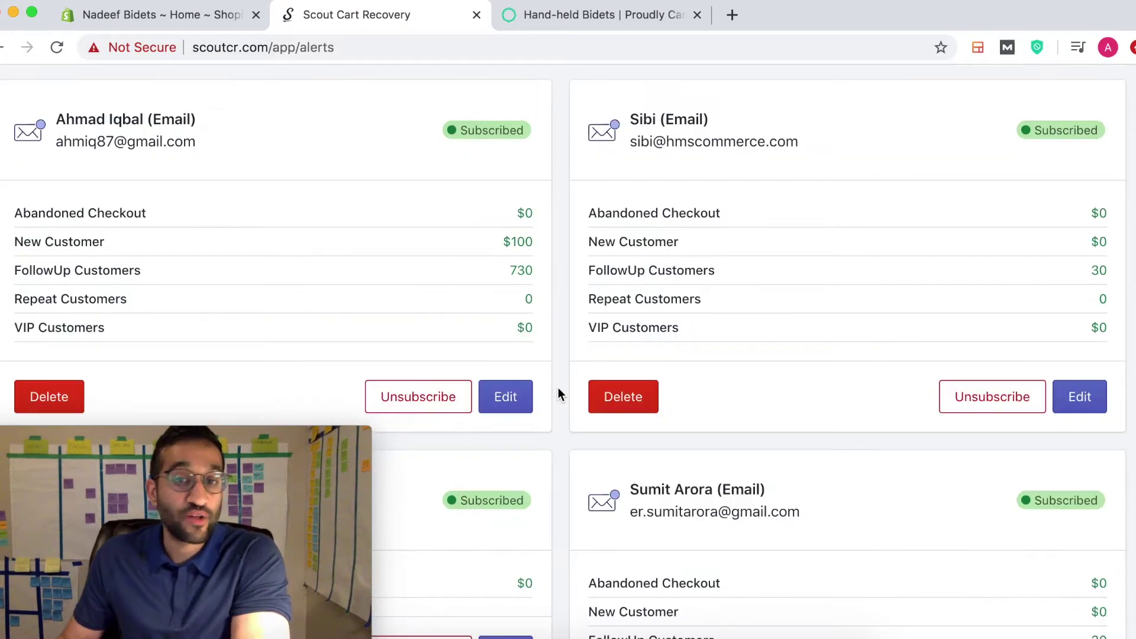
{"action": "scroll", "coordinate": [556, 388], "scroll_direction": "up", "scroll_amount": 15}
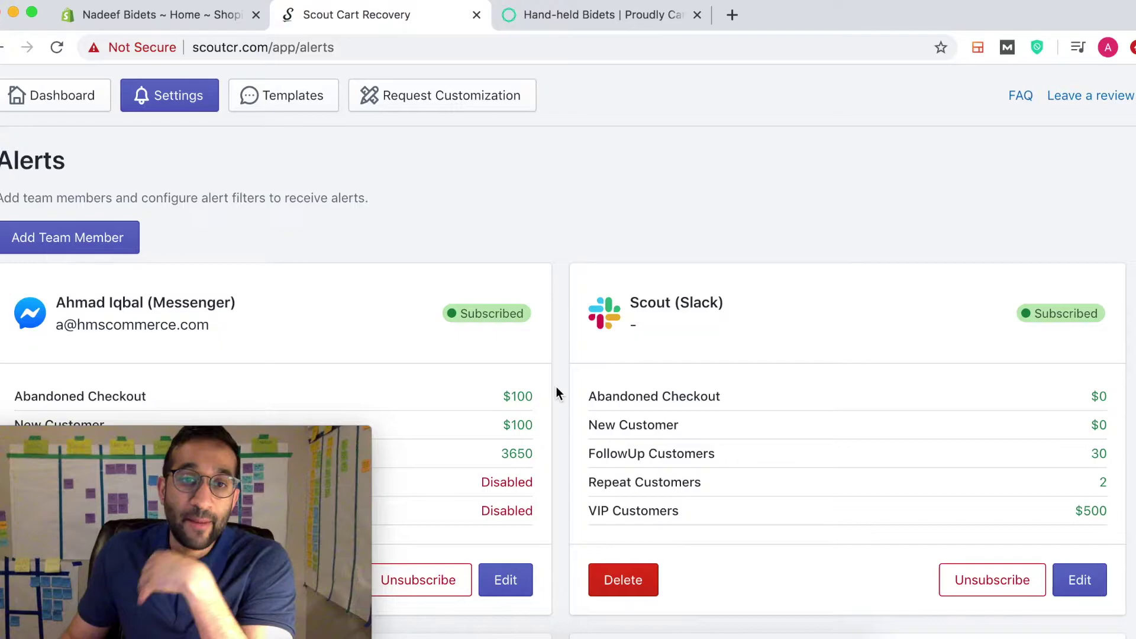
{"action": "scroll", "coordinate": [556, 388], "scroll_direction": "down", "scroll_amount": 1}
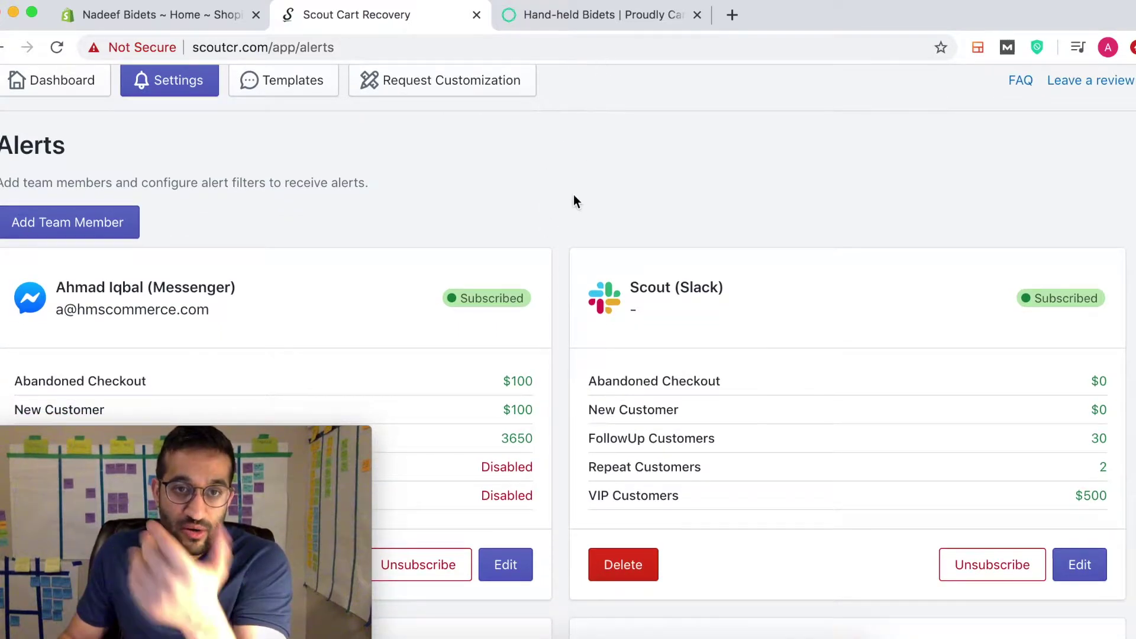
{"action": "scroll", "coordinate": [561, 291], "scroll_direction": "down", "scroll_amount": 5}
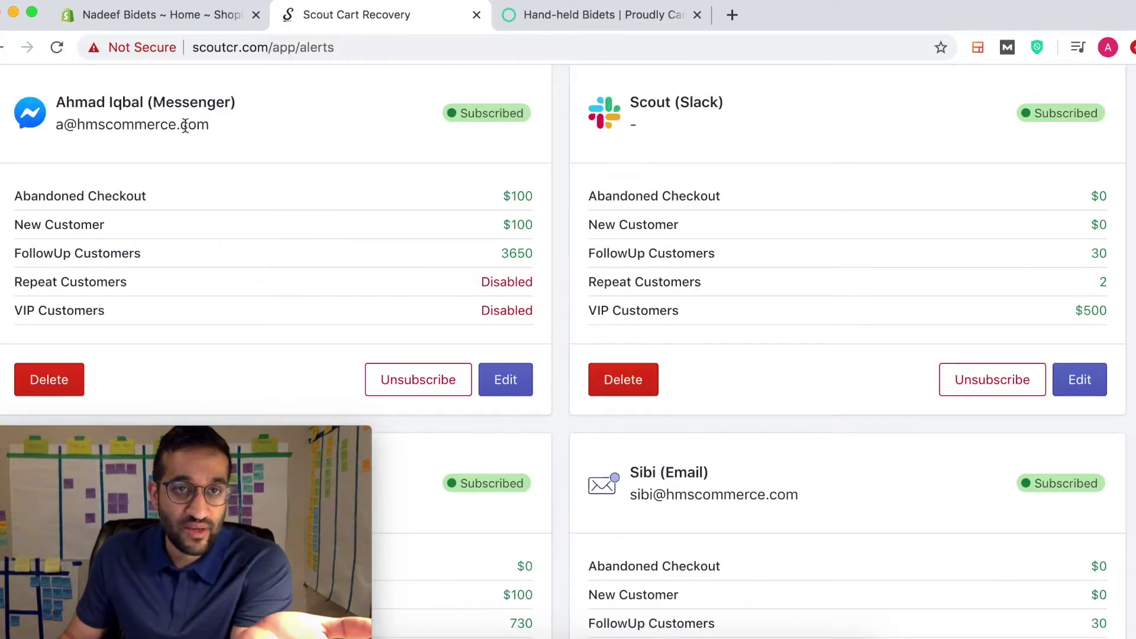
{"action": "triple_click", "coordinate": [202, 104]}
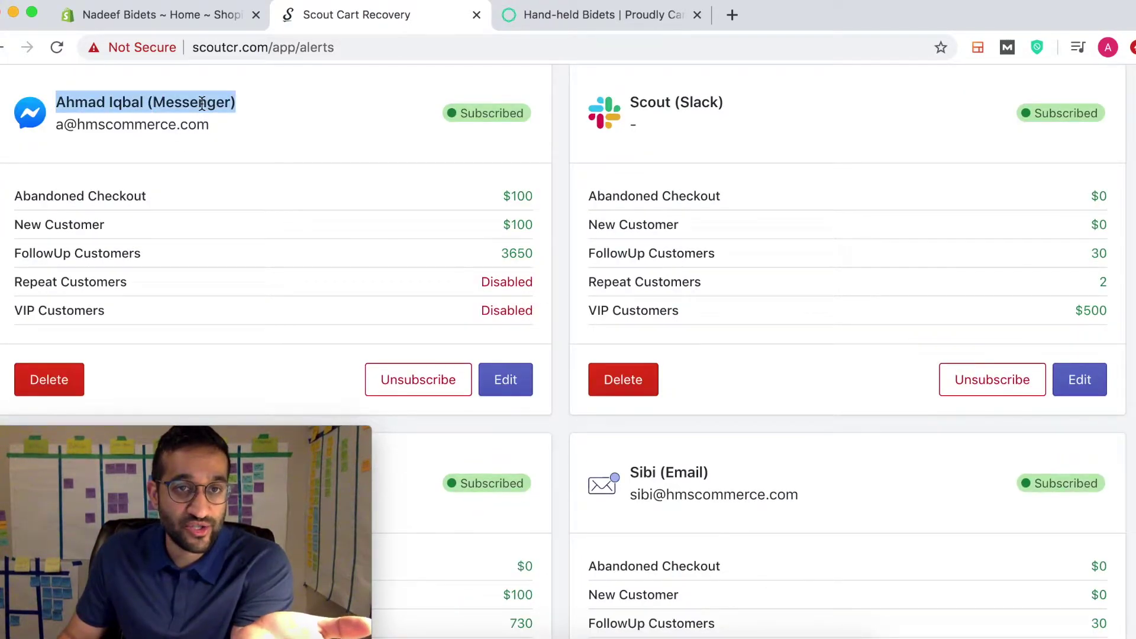
{"action": "left_click", "coordinate": [717, 103]}
{"action": "double_click", "coordinate": [717, 103]}
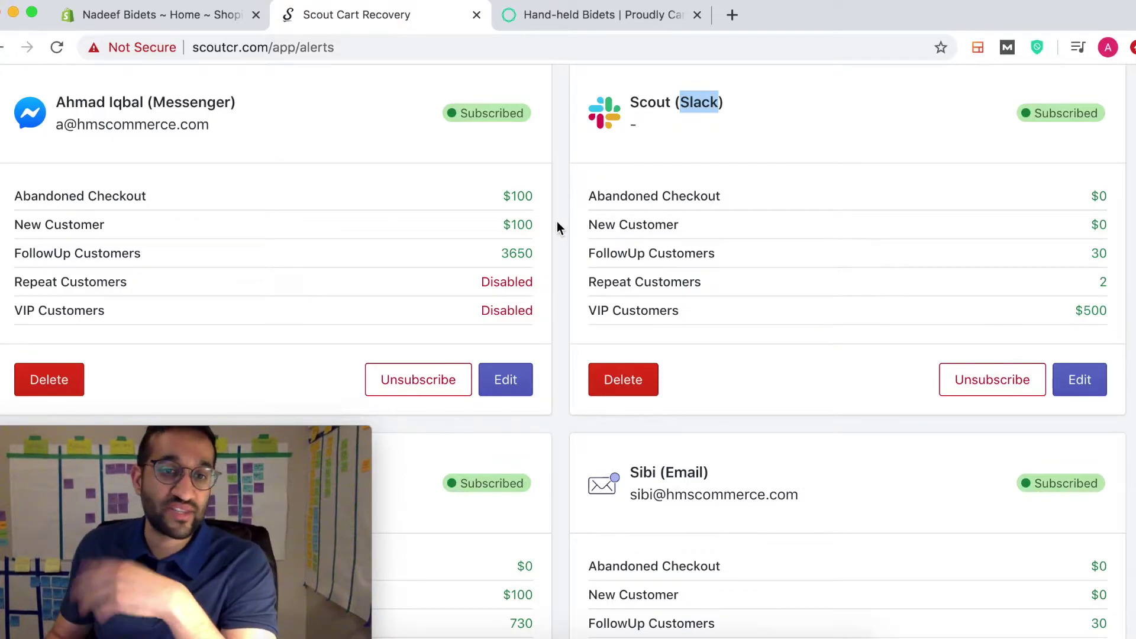
{"action": "scroll", "coordinate": [558, 225], "scroll_direction": "down", "scroll_amount": 3}
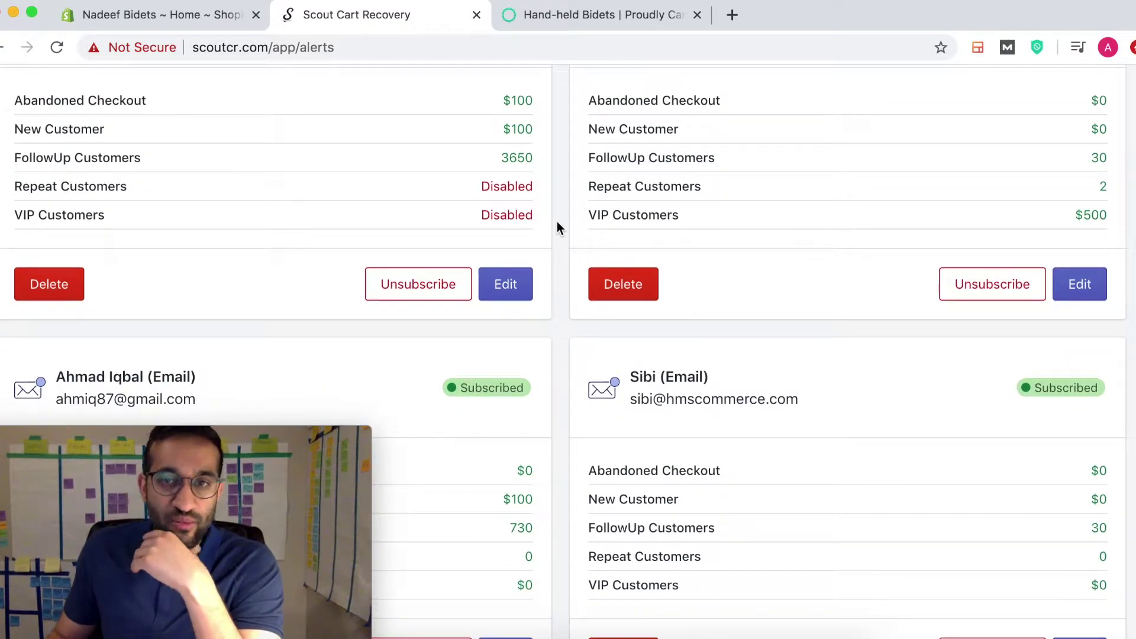
{"action": "scroll", "coordinate": [557, 222], "scroll_direction": "down", "scroll_amount": 5}
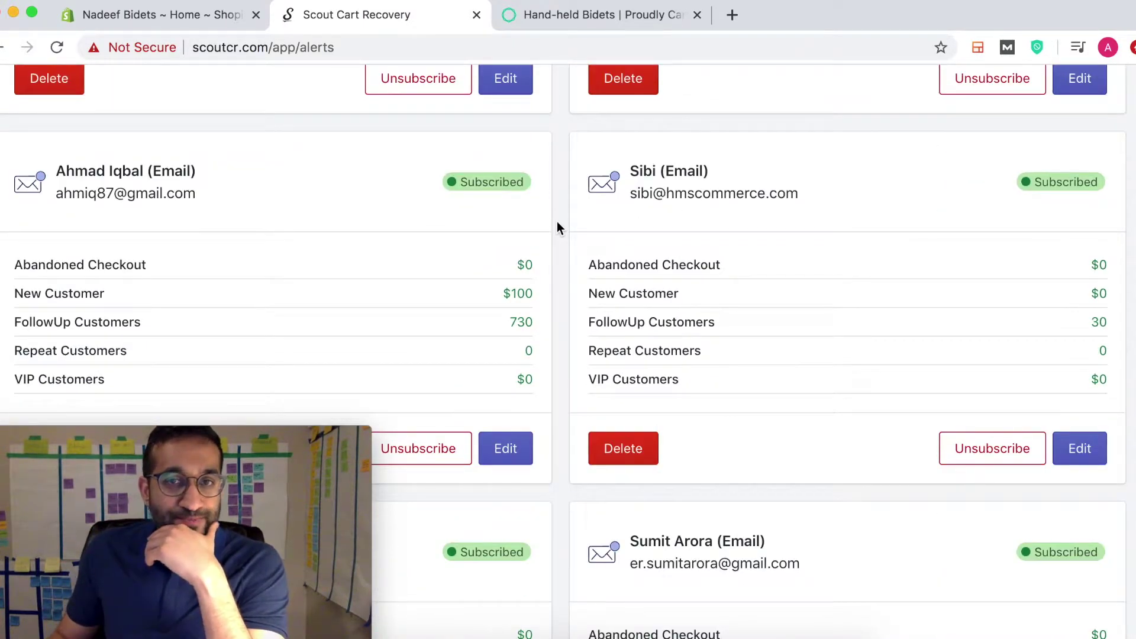
{"action": "triple_click", "coordinate": [169, 169]}
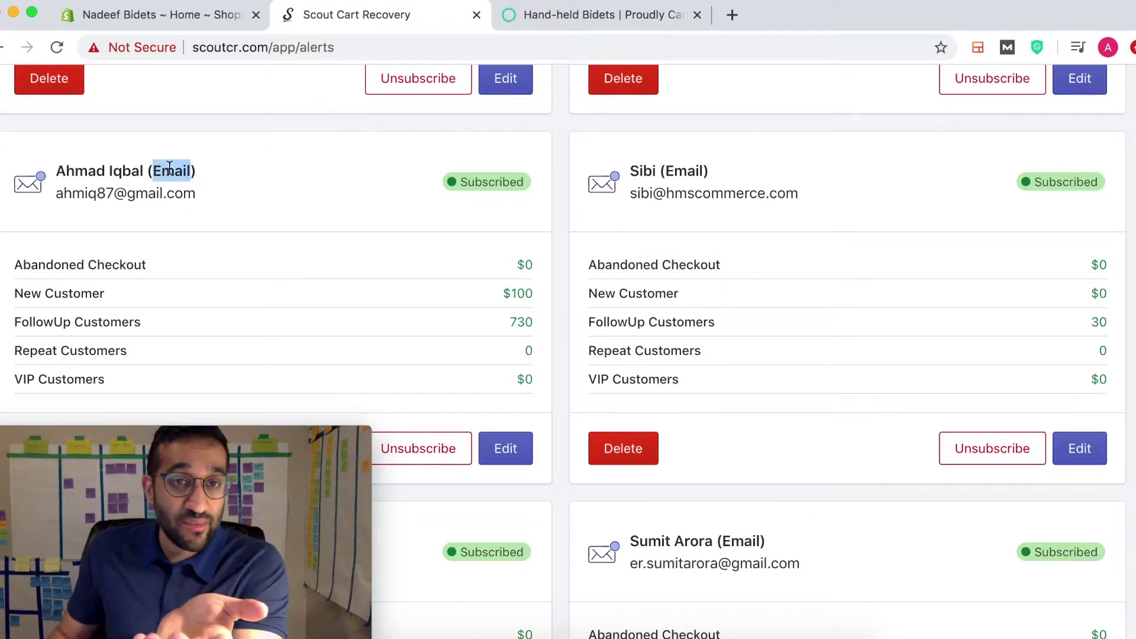
{"action": "double_click", "coordinate": [675, 172]}
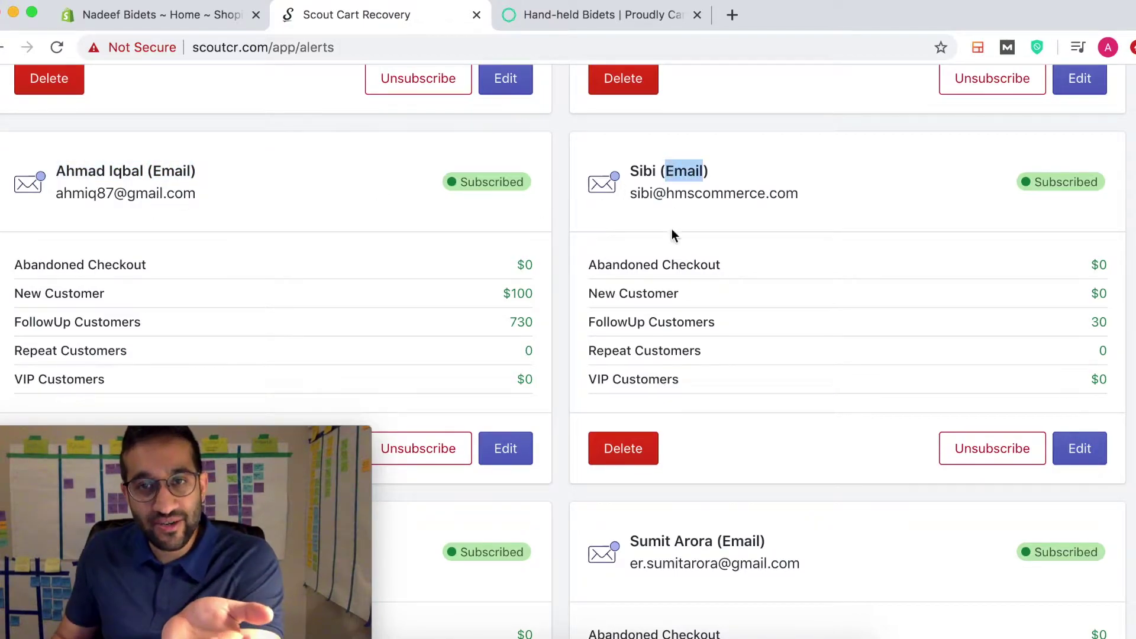
{"action": "scroll", "coordinate": [669, 260], "scroll_direction": "down", "scroll_amount": 3}
{"action": "scroll", "coordinate": [666, 289], "scroll_direction": "down", "scroll_amount": 2}
{"action": "triple_click", "coordinate": [696, 253]}
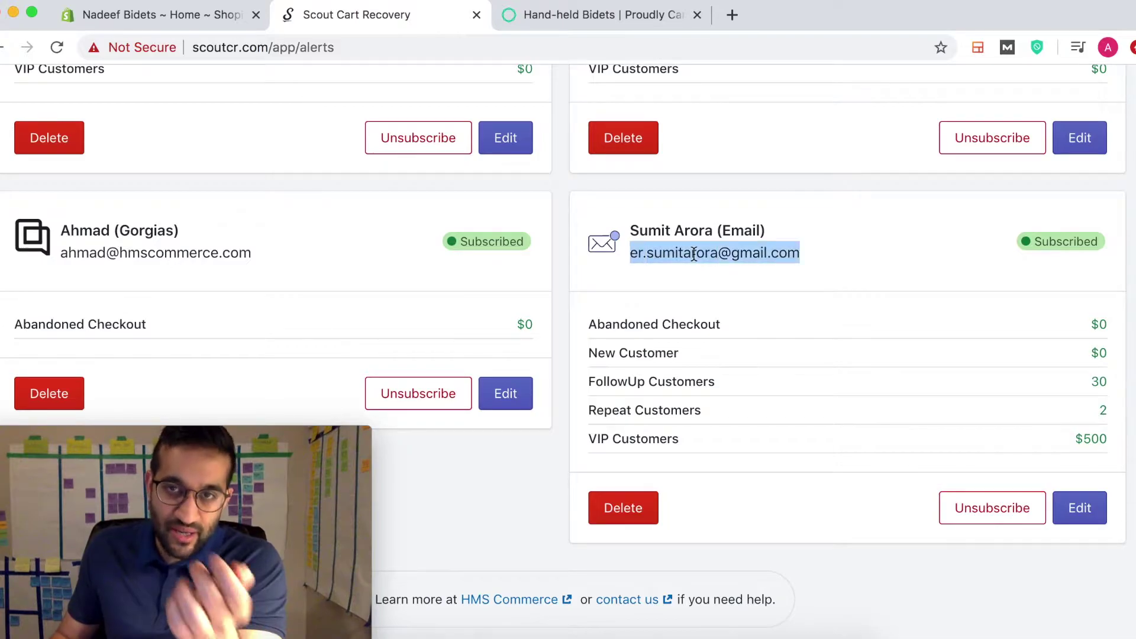
{"action": "triple_click", "coordinate": [208, 254]}
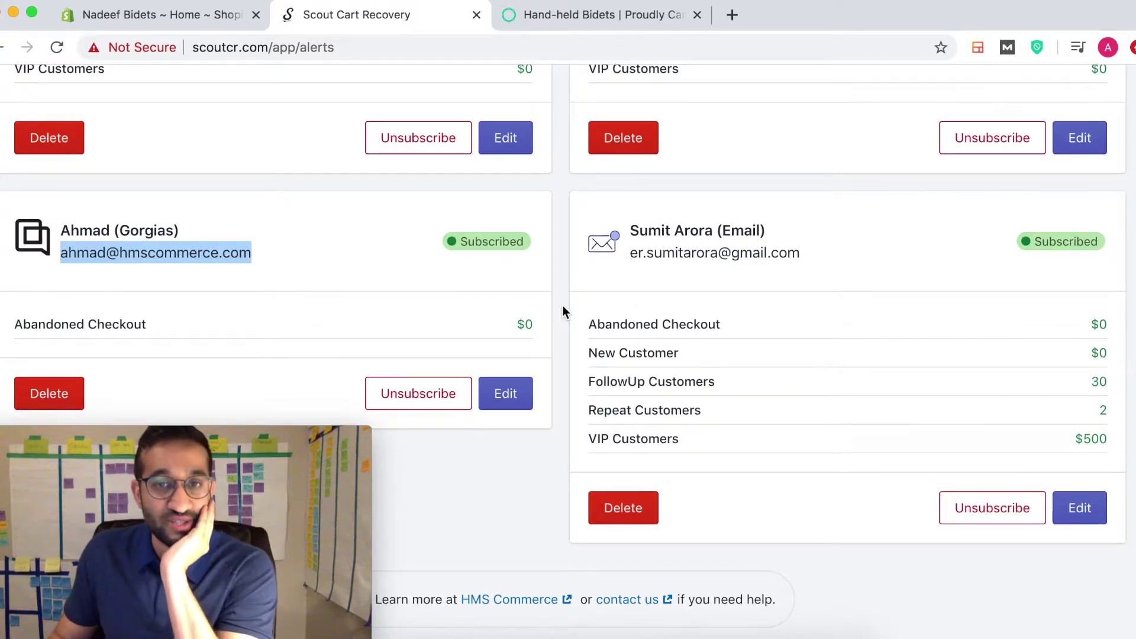
Step: Open the Messenger subscription for editing and bring up its alert filters
{"action": "scroll", "coordinate": [563, 305], "scroll_direction": "up", "scroll_amount": 10}
{"action": "scroll", "coordinate": [563, 309], "scroll_direction": "down", "scroll_amount": 5}
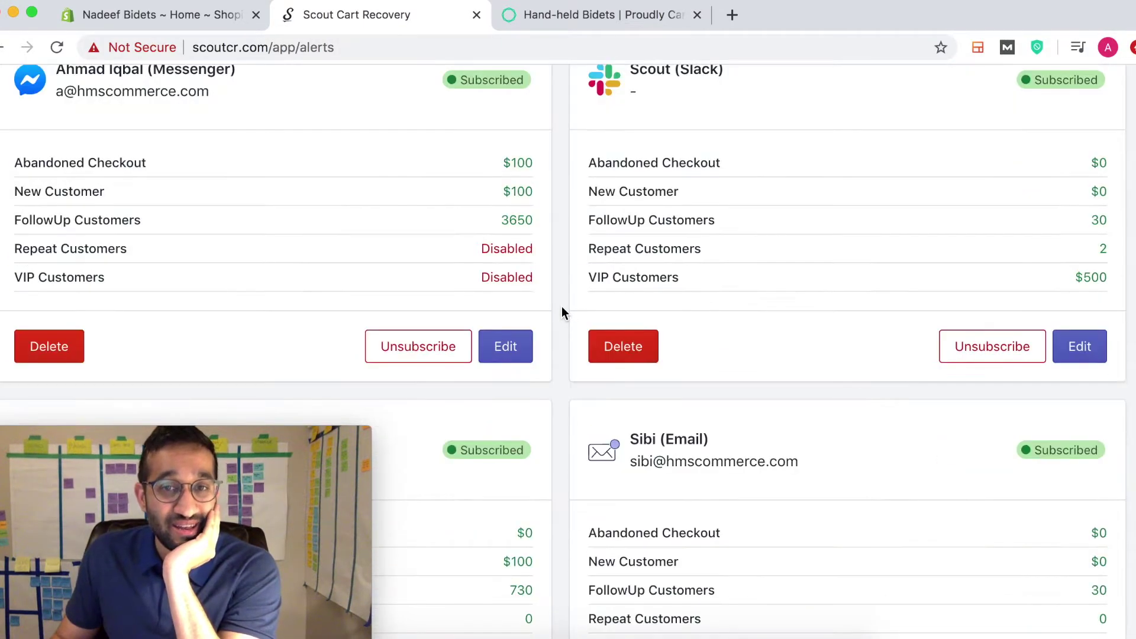
{"action": "left_click", "coordinate": [525, 371]}
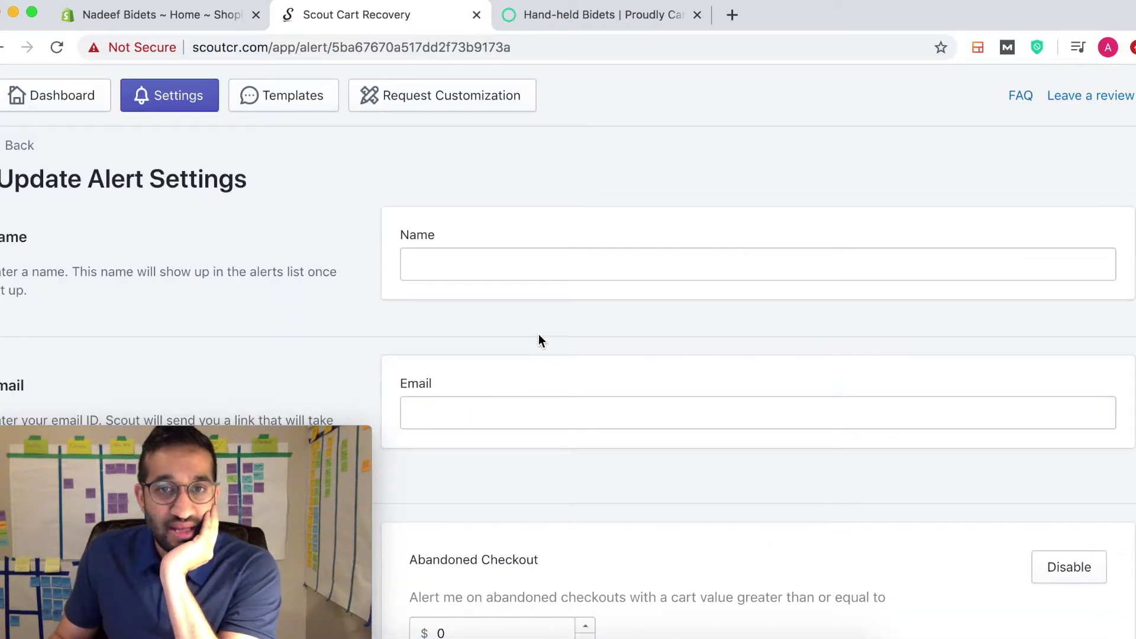
{"action": "scroll", "coordinate": [538, 334], "scroll_direction": "down", "scroll_amount": 3}
{"action": "scroll", "coordinate": [551, 349], "scroll_direction": "down", "scroll_amount": 10}
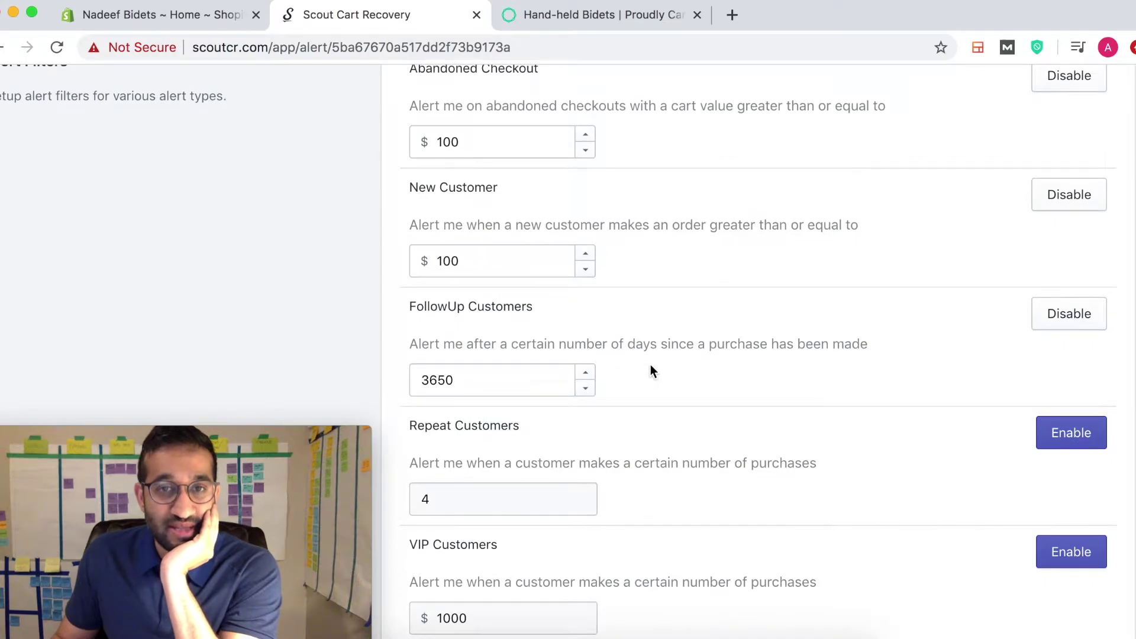
{"action": "scroll", "coordinate": [651, 371], "scroll_direction": "down", "scroll_amount": 1}
{"action": "scroll", "coordinate": [651, 367], "scroll_direction": "down", "scroll_amount": 1}
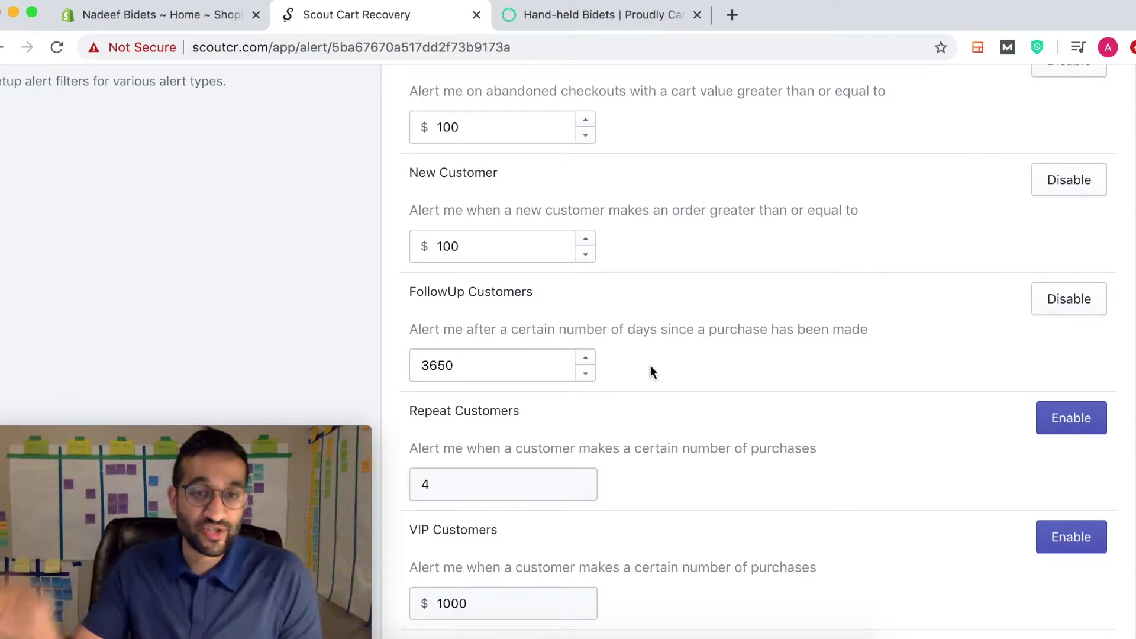
Step: Try a $0 minimum cart value for the Abandoned Checkout alert and return it to $100
{"action": "left_click_drag", "start_coordinate": [457, 126], "coordinate": [439, 131]}
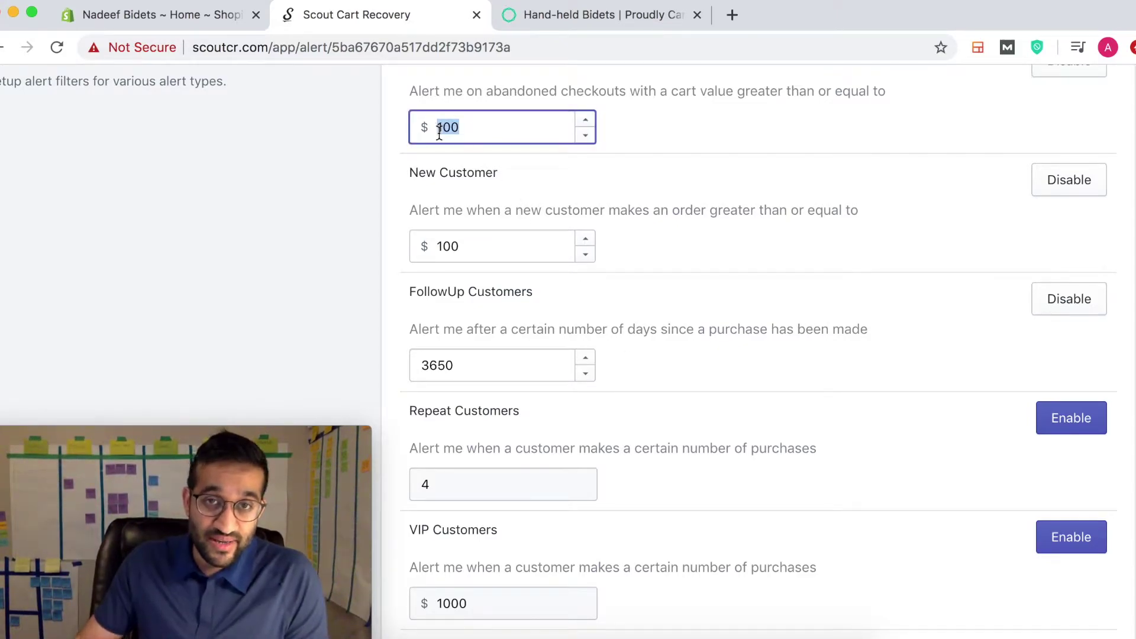
{"action": "type", "text": "0"}
{"action": "left_click", "coordinate": [371, 146]}
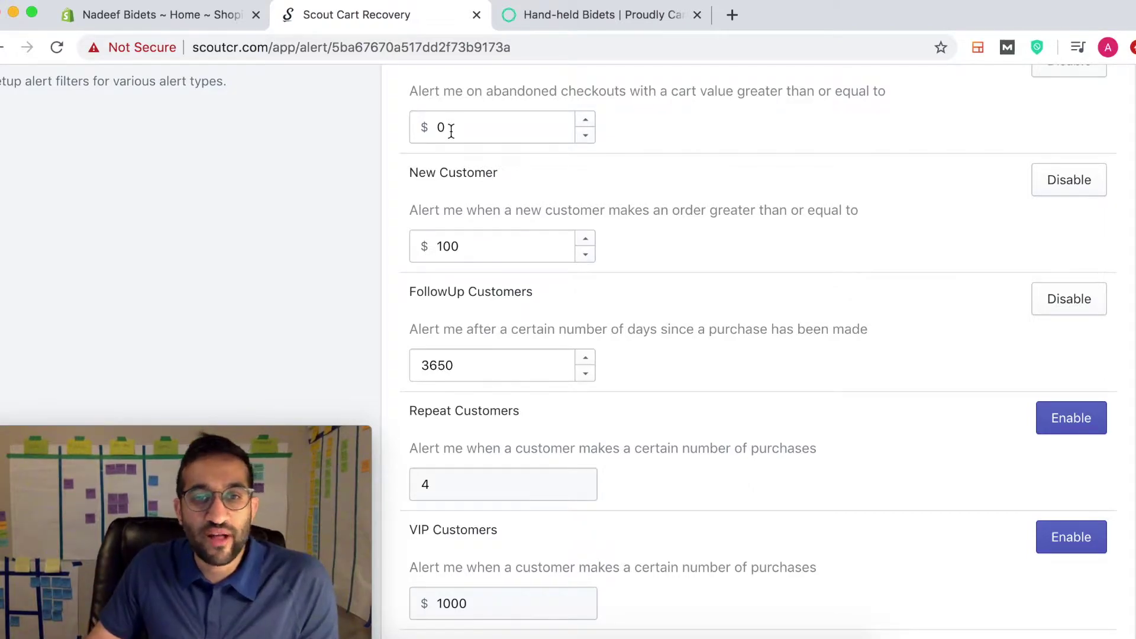
{"action": "left_click_drag", "start_coordinate": [436, 127], "coordinate": [450, 130]}
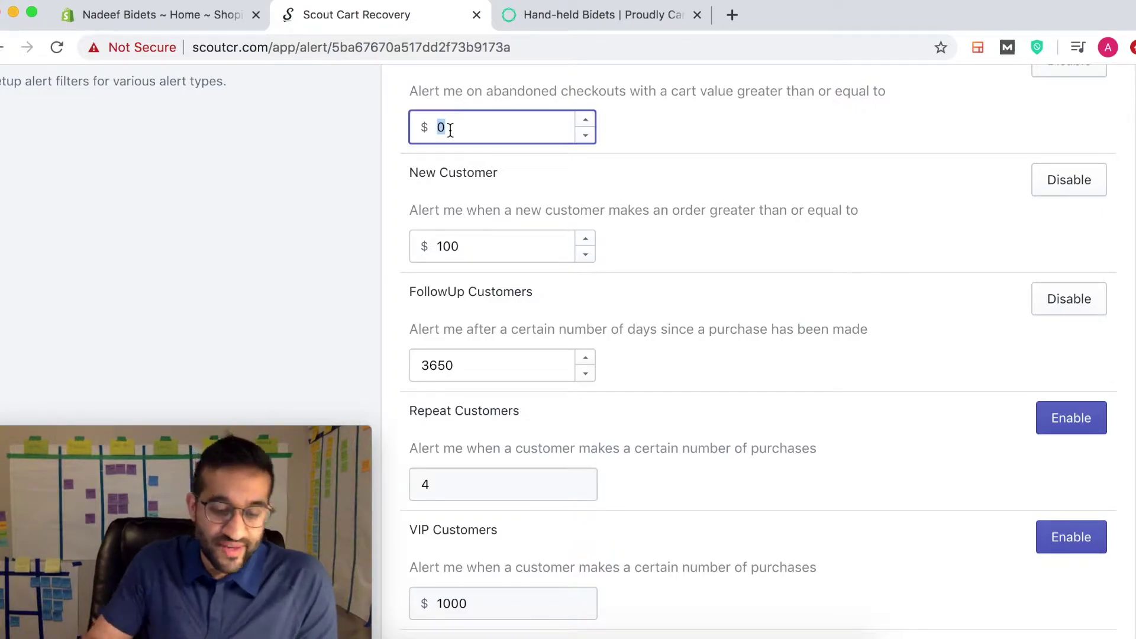
{"action": "type", "text": "100"}
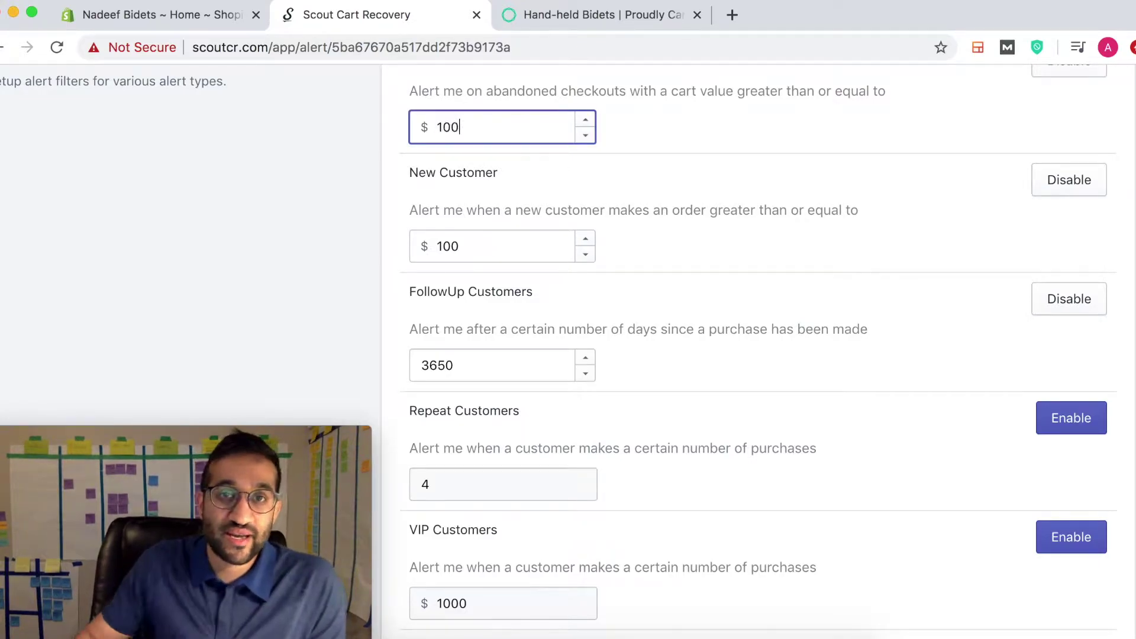
{"action": "left_click", "coordinate": [694, 123]}
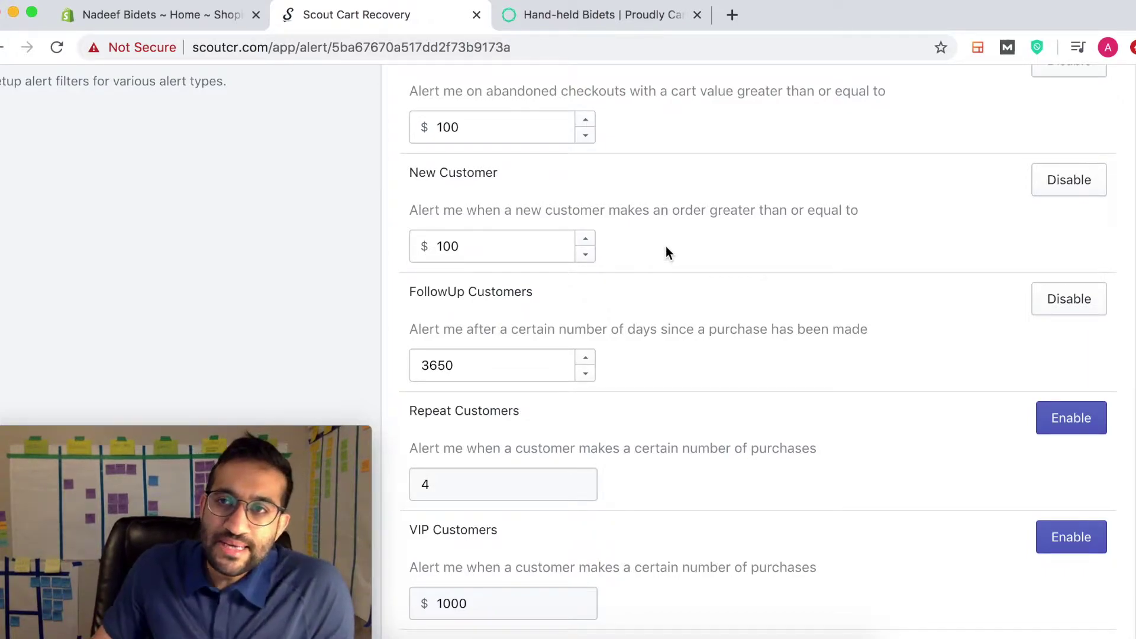
Step: Set the FollowUp Customers alert to 1000 days since a purchase
{"action": "scroll", "coordinate": [666, 248], "scroll_direction": "down", "scroll_amount": 1}
{"action": "scroll", "coordinate": [655, 239], "scroll_direction": "down", "scroll_amount": 2}
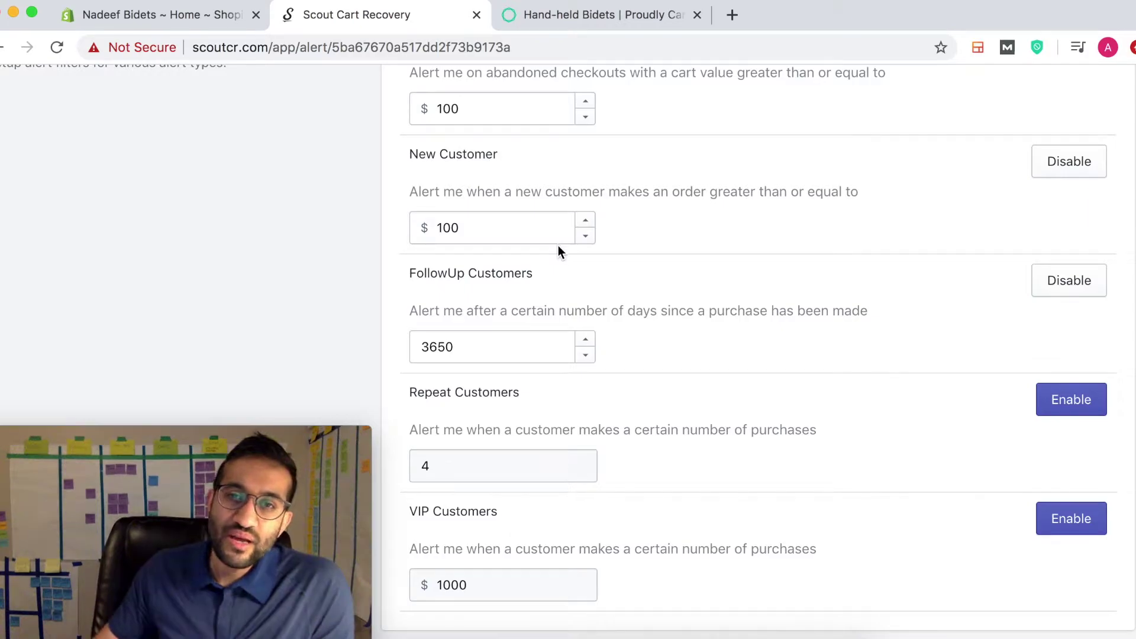
{"action": "triple_click", "coordinate": [508, 273]}
{"action": "left_click", "coordinate": [552, 276]}
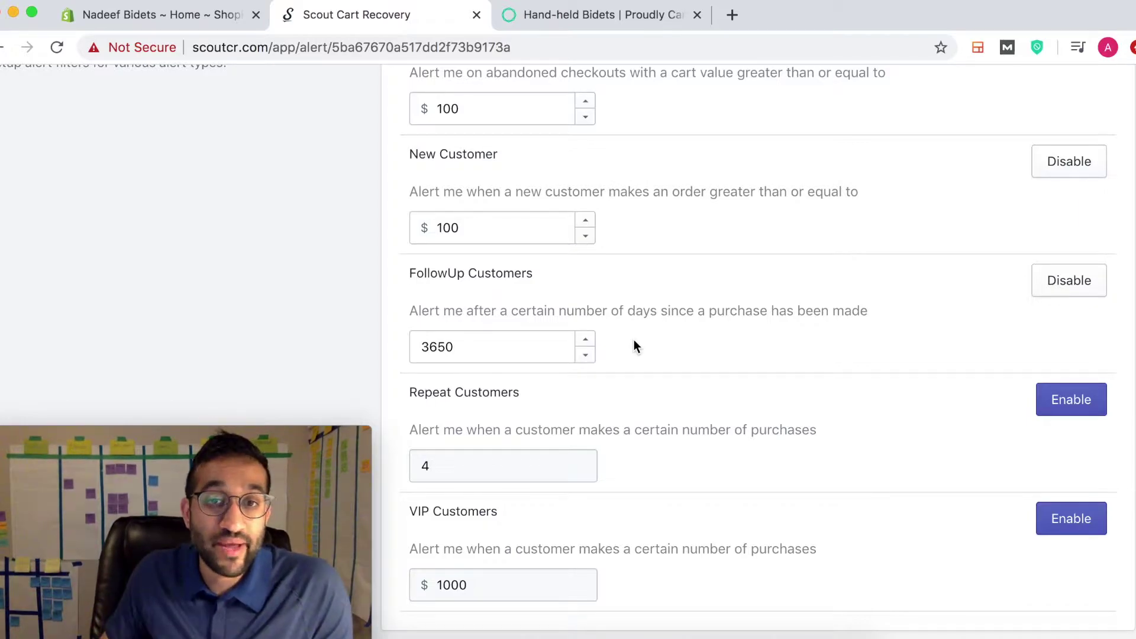
{"action": "left_click_drag", "start_coordinate": [489, 346], "coordinate": [419, 345]}
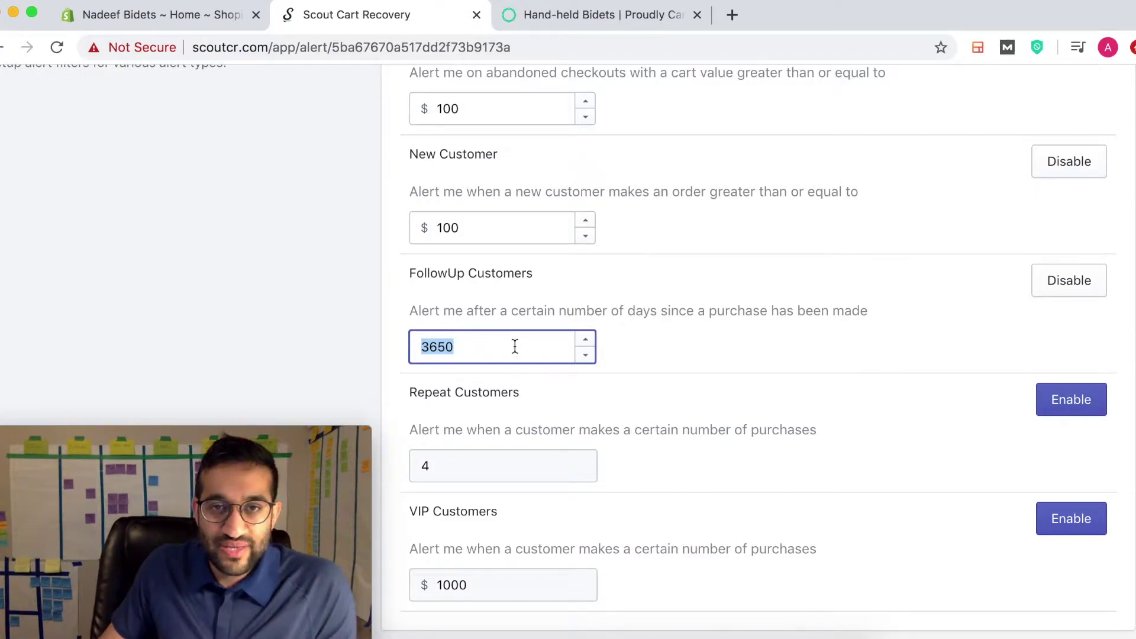
{"action": "left_click", "coordinate": [656, 338]}
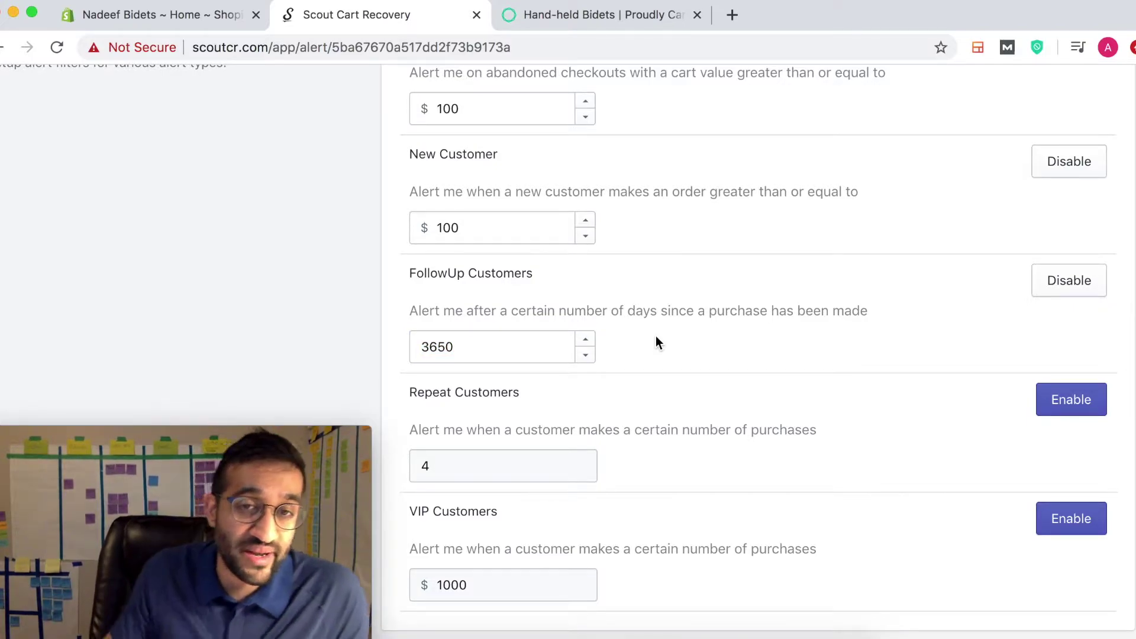
{"action": "left_click_drag", "start_coordinate": [474, 353], "coordinate": [424, 348]}
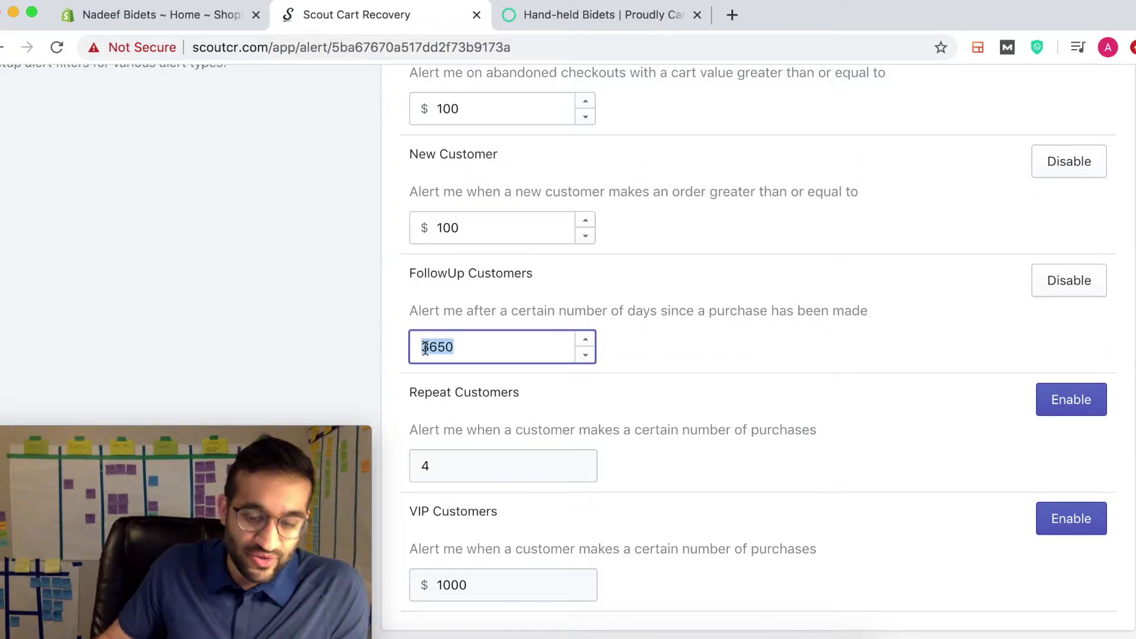
{"action": "type", "text": "100"}
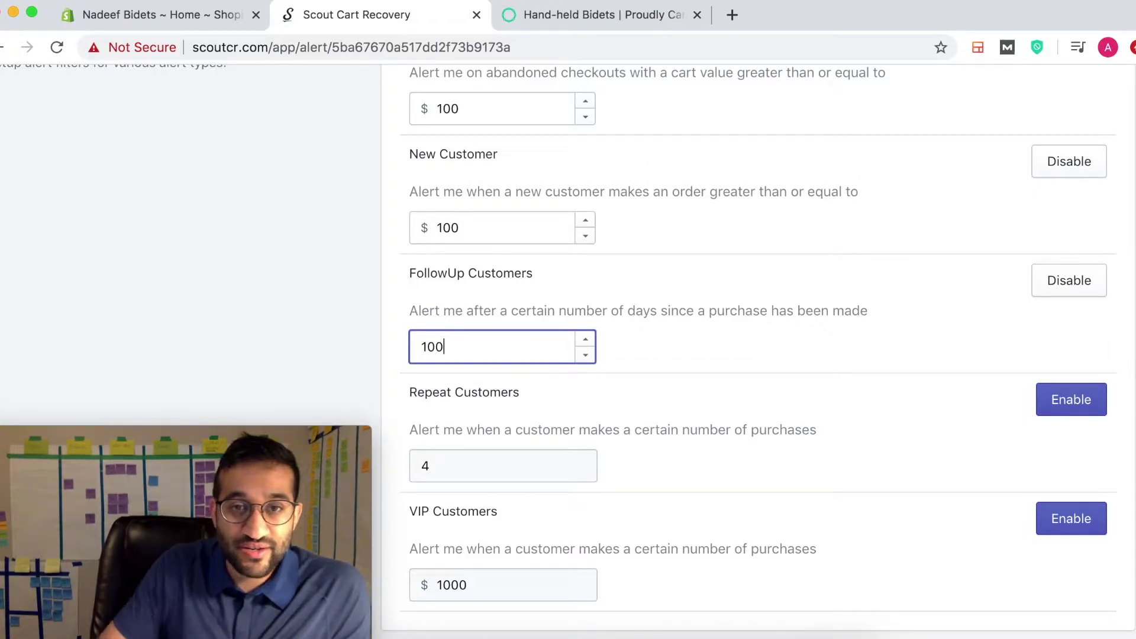
{"action": "type", "text": "0"}
{"action": "left_click", "coordinate": [662, 335]}
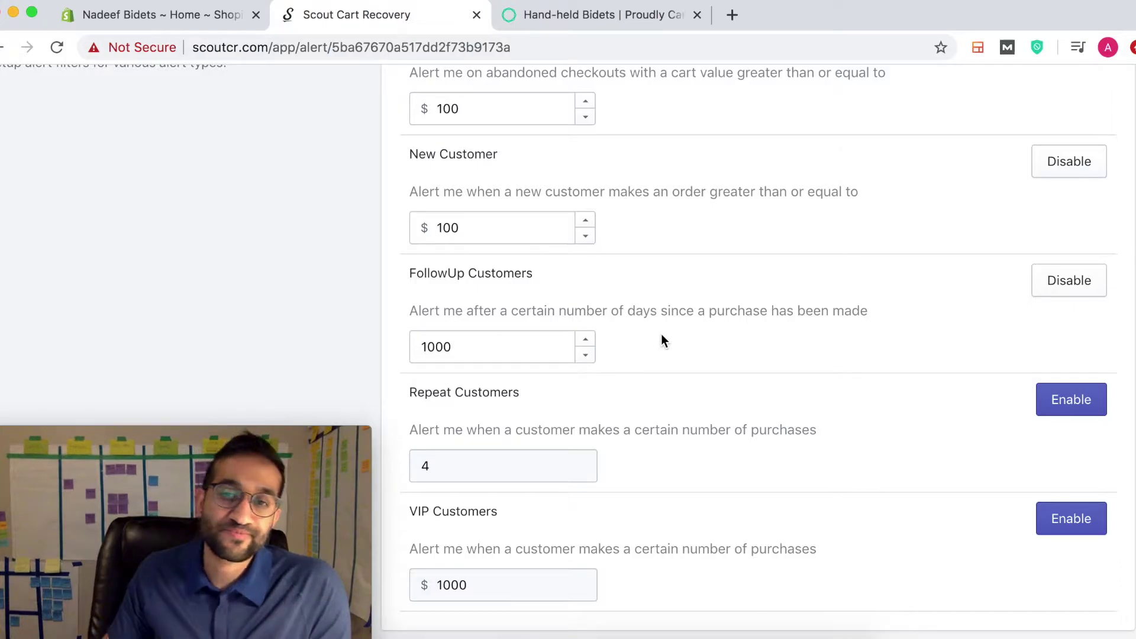
Step: Enable the Repeat Customers and VIP Customers alerts for the Messenger subscription
{"action": "scroll", "coordinate": [658, 358], "scroll_direction": "up", "scroll_amount": 1}
{"action": "scroll", "coordinate": [657, 362], "scroll_direction": "down", "scroll_amount": 3}
{"action": "left_click", "coordinate": [513, 318]}
{"action": "left_click", "coordinate": [1052, 249]}
{"action": "left_click", "coordinate": [1069, 373]}
{"action": "left_click", "coordinate": [480, 312]}
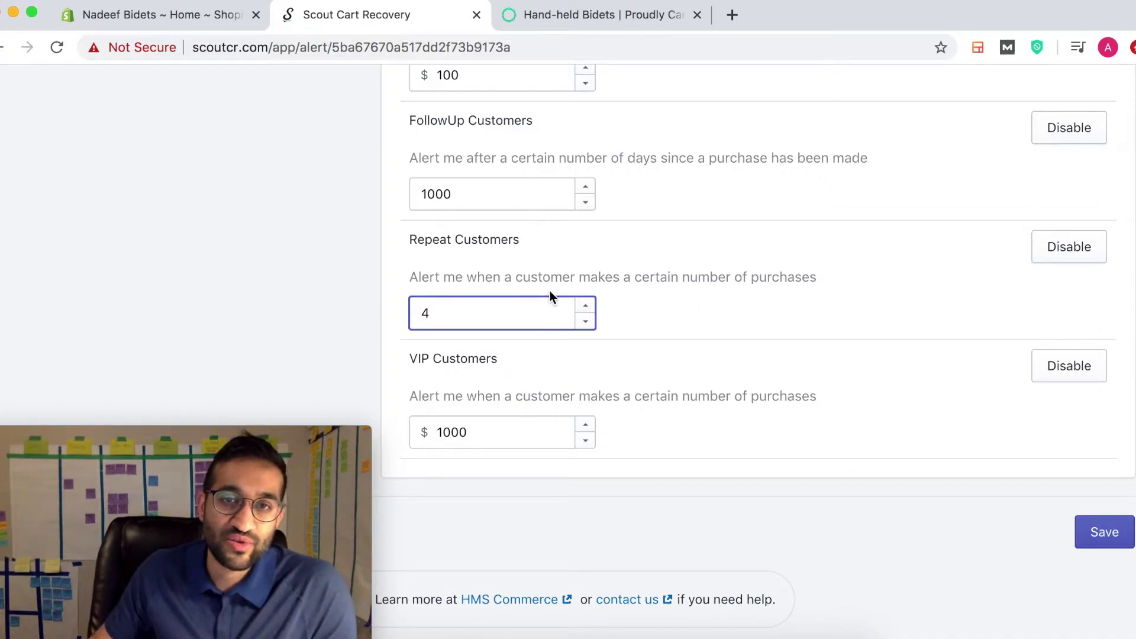
{"action": "left_click", "coordinate": [503, 423]}
{"action": "double_click", "coordinate": [499, 426]}
{"action": "left_click", "coordinate": [674, 427]}
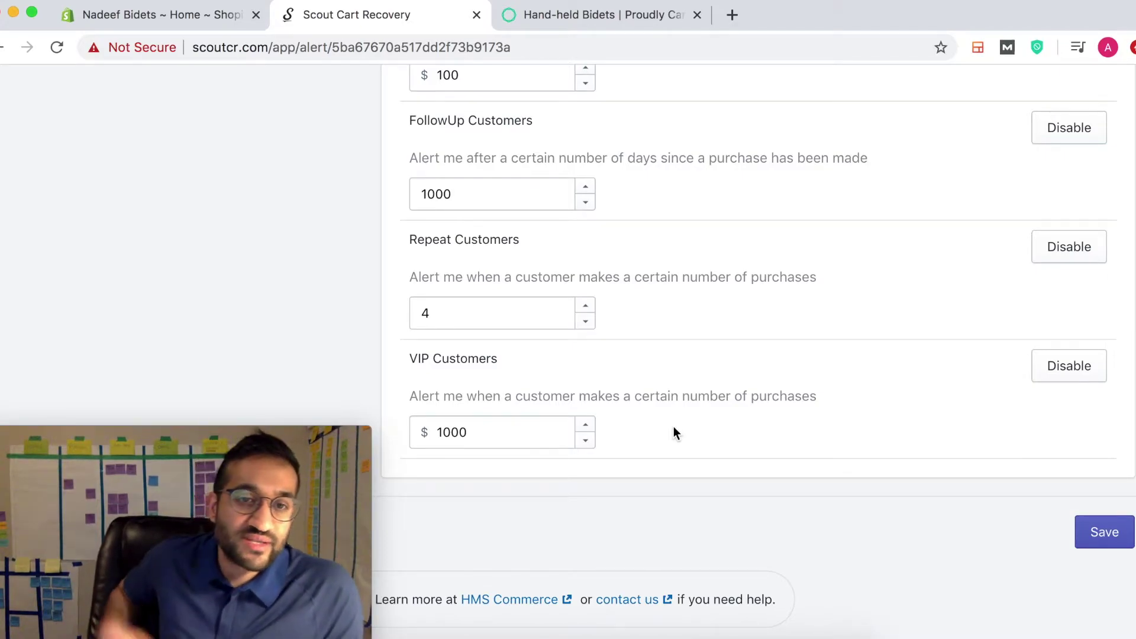
Step: Disable the Repeat Customers alert for the Messenger subscription, save the settings and return to the alerts list
{"action": "left_click", "coordinate": [1068, 246]}
{"action": "left_click", "coordinate": [1095, 531]}
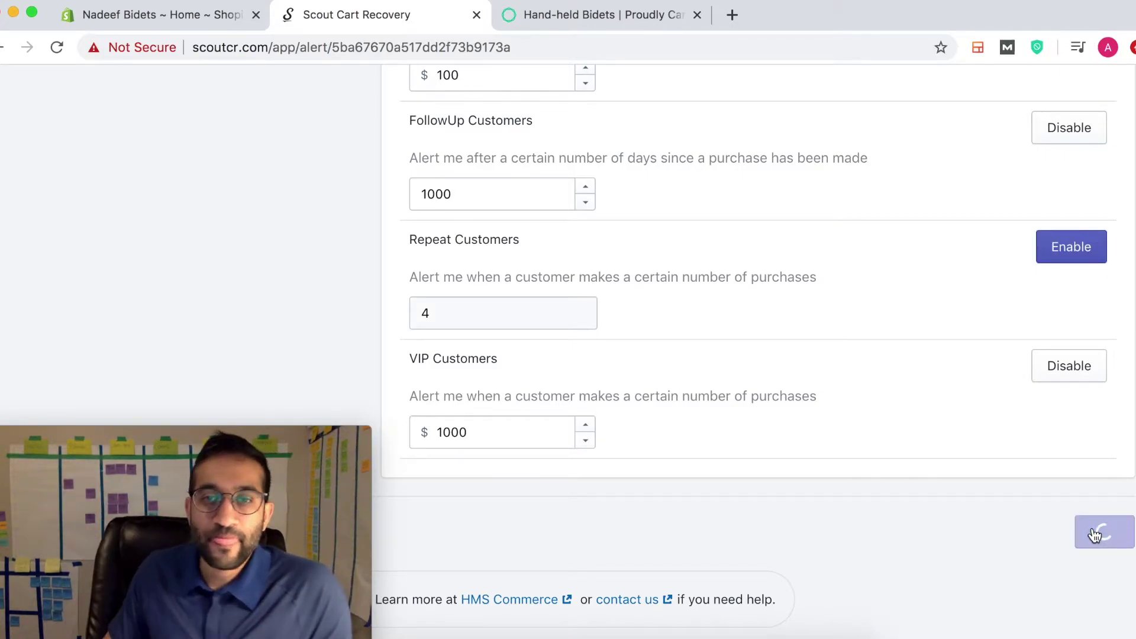
{"action": "scroll", "coordinate": [732, 417], "scroll_direction": "up", "scroll_amount": 10}
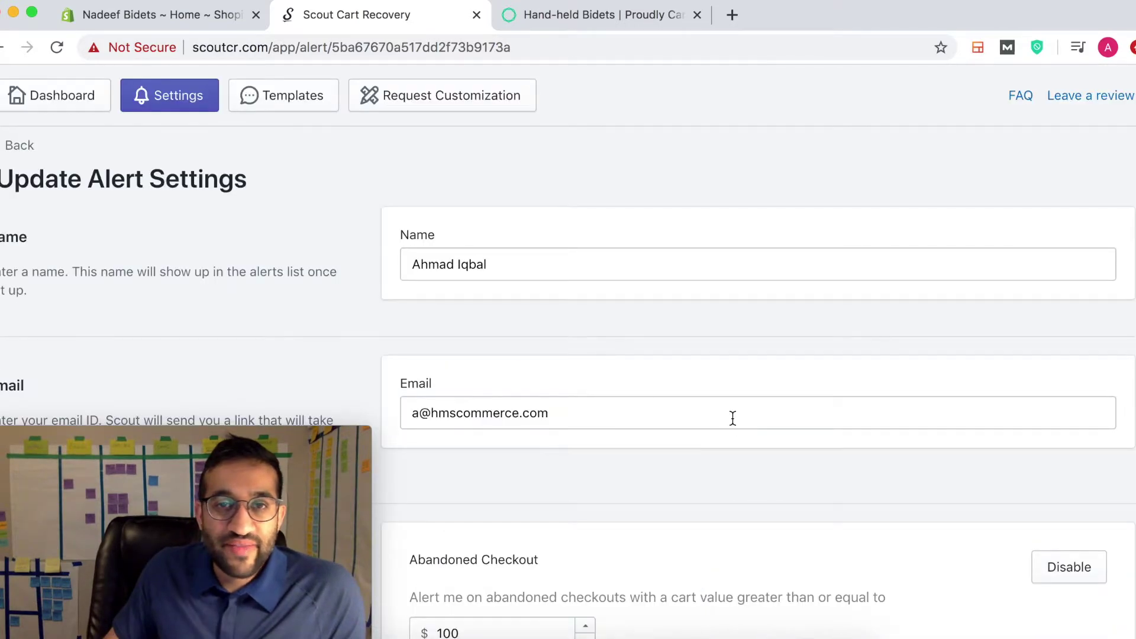
{"action": "left_click", "coordinate": [21, 146]}
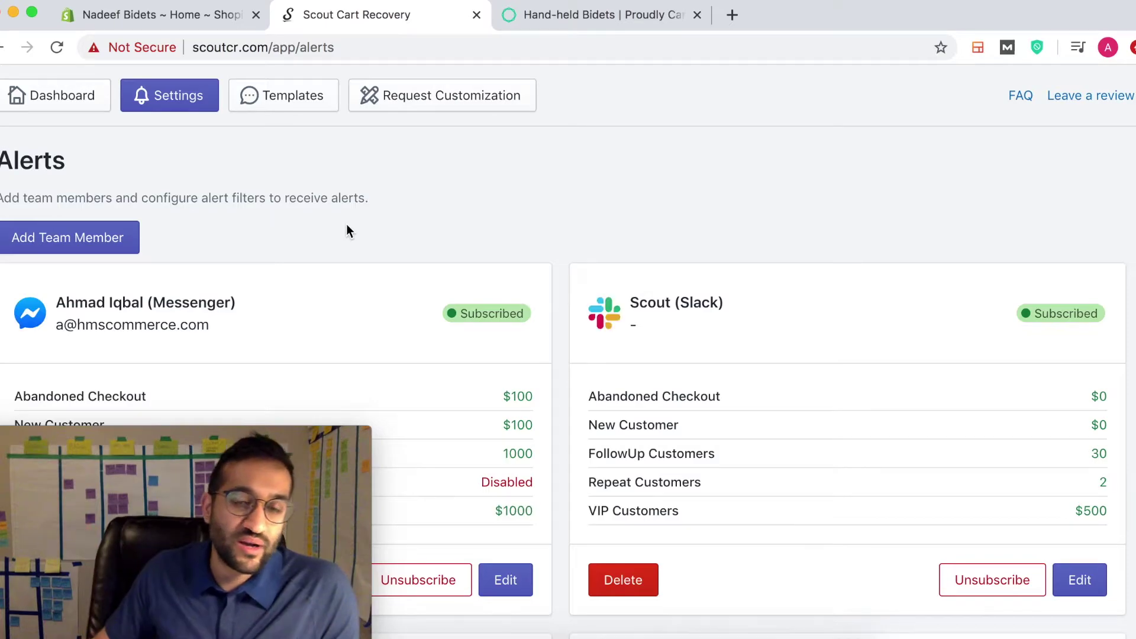
Step: Open the form for adding a team member and examine its name, email and alert filter fields
{"action": "left_click", "coordinate": [52, 246]}
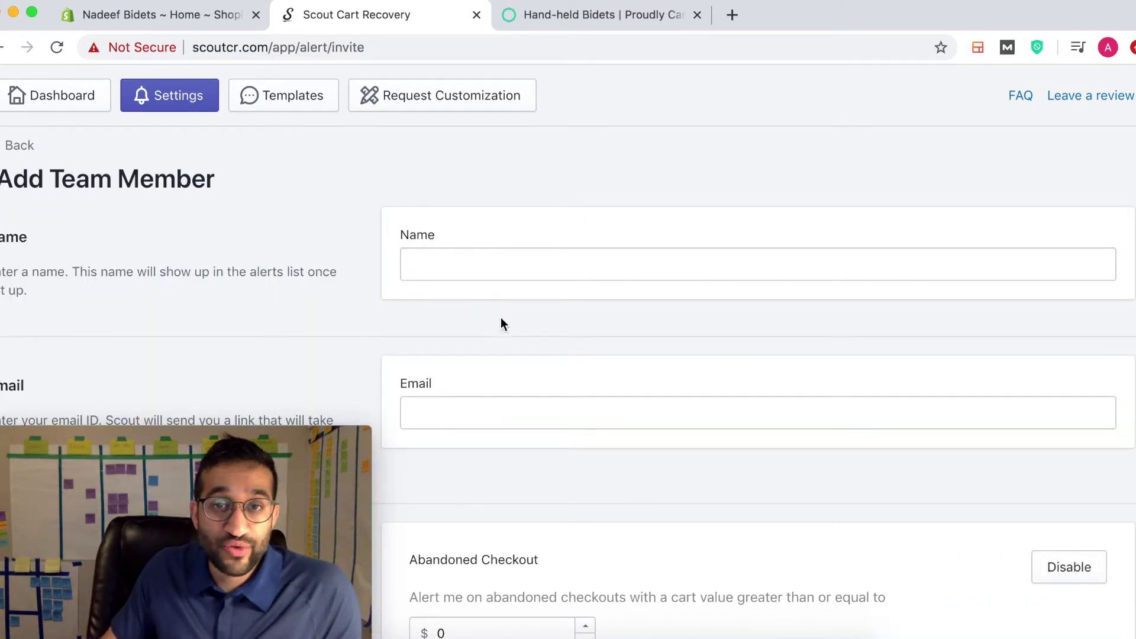
{"action": "left_click", "coordinate": [476, 272]}
{"action": "left_click", "coordinate": [508, 401]}
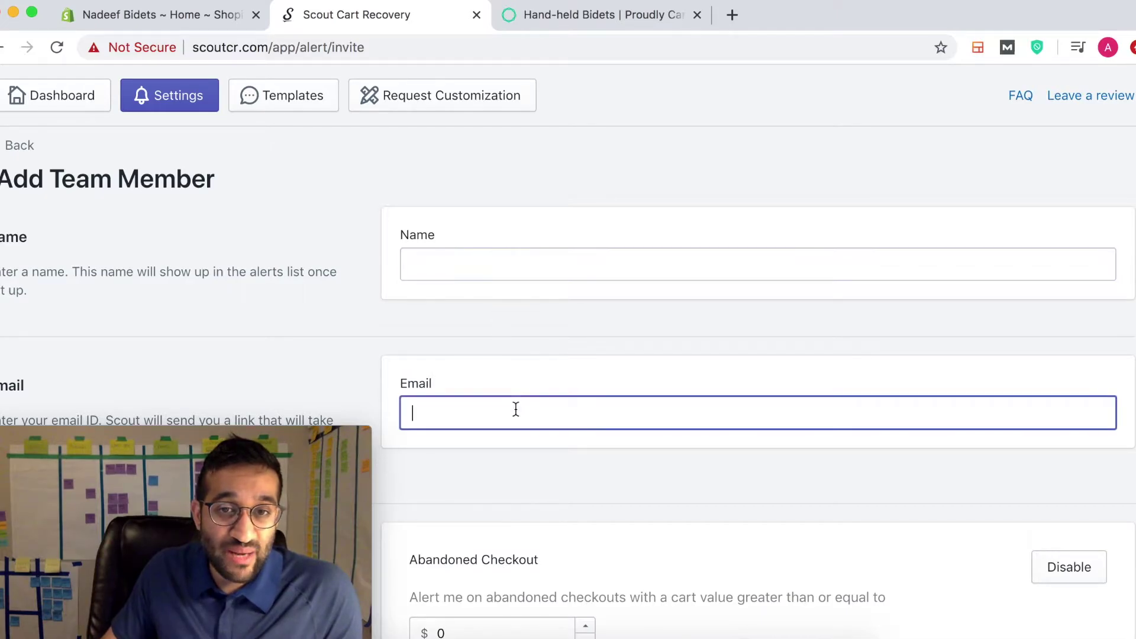
{"action": "scroll", "coordinate": [521, 406], "scroll_direction": "down", "scroll_amount": 5}
{"action": "scroll", "coordinate": [502, 402], "scroll_direction": "down", "scroll_amount": 6}
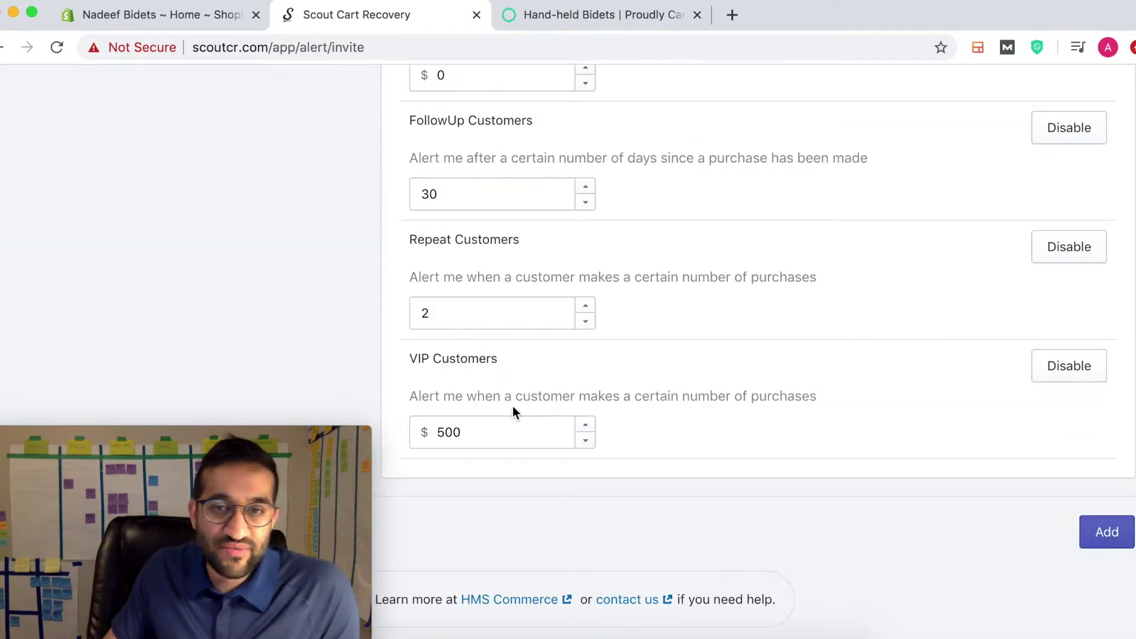
{"action": "scroll", "coordinate": [509, 408], "scroll_direction": "up", "scroll_amount": 2}
{"action": "scroll", "coordinate": [487, 230], "scroll_direction": "up", "scroll_amount": 1}
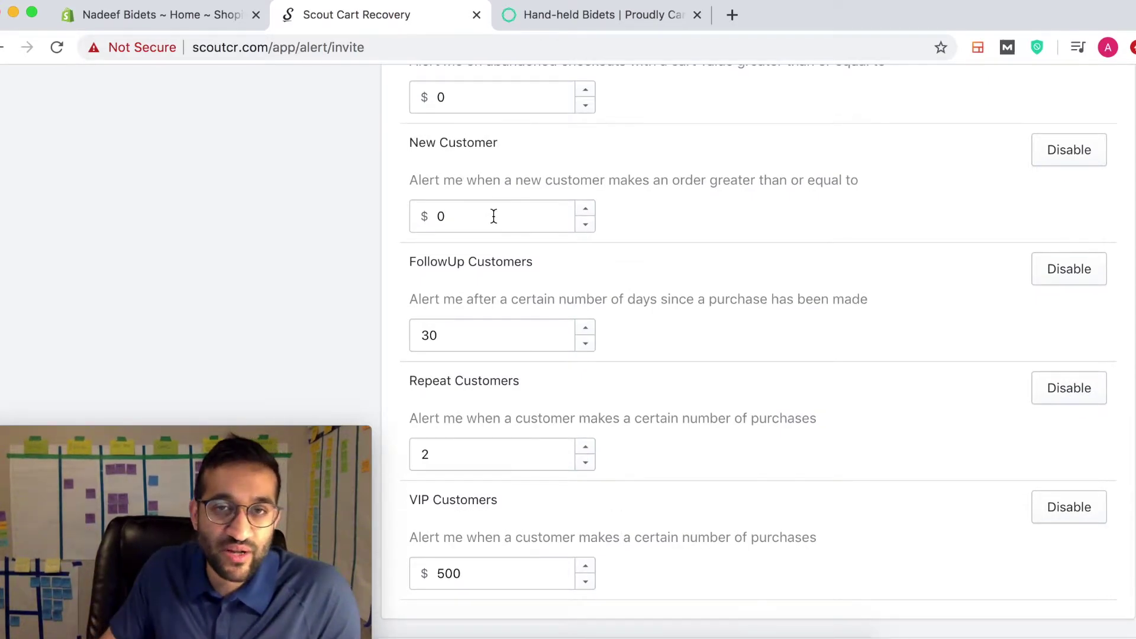
{"action": "scroll", "coordinate": [493, 215], "scroll_direction": "down", "scroll_amount": 5}
{"action": "scroll", "coordinate": [649, 311], "scroll_direction": "up", "scroll_amount": 15}
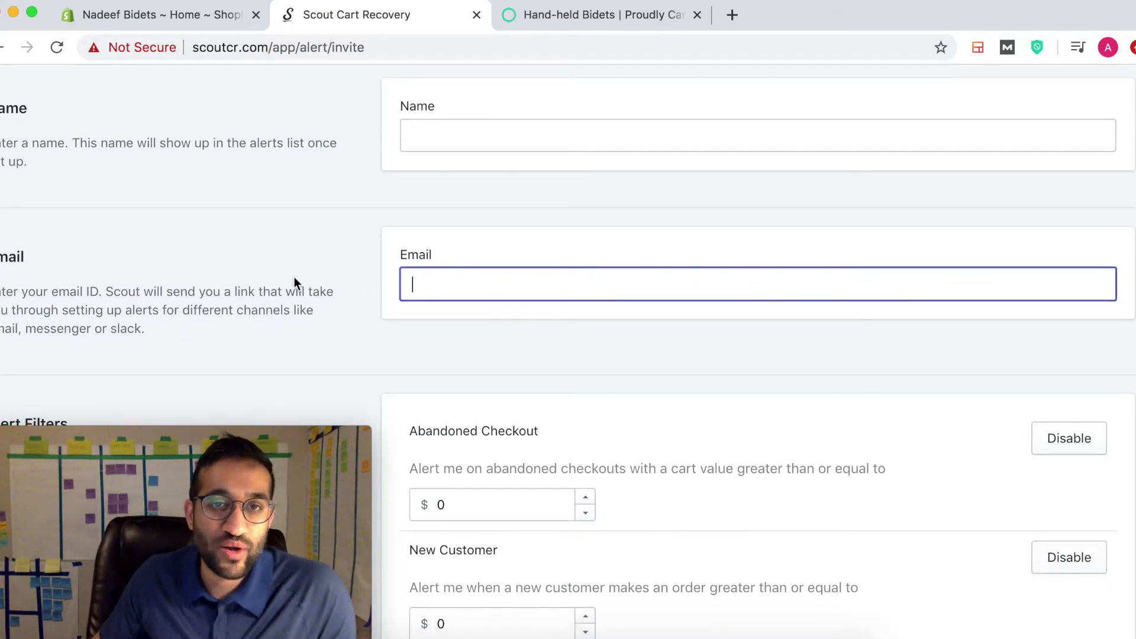
{"action": "scroll", "coordinate": [294, 275], "scroll_direction": "up", "scroll_amount": 2}
{"action": "scroll", "coordinate": [474, 338], "scroll_direction": "down", "scroll_amount": 5}
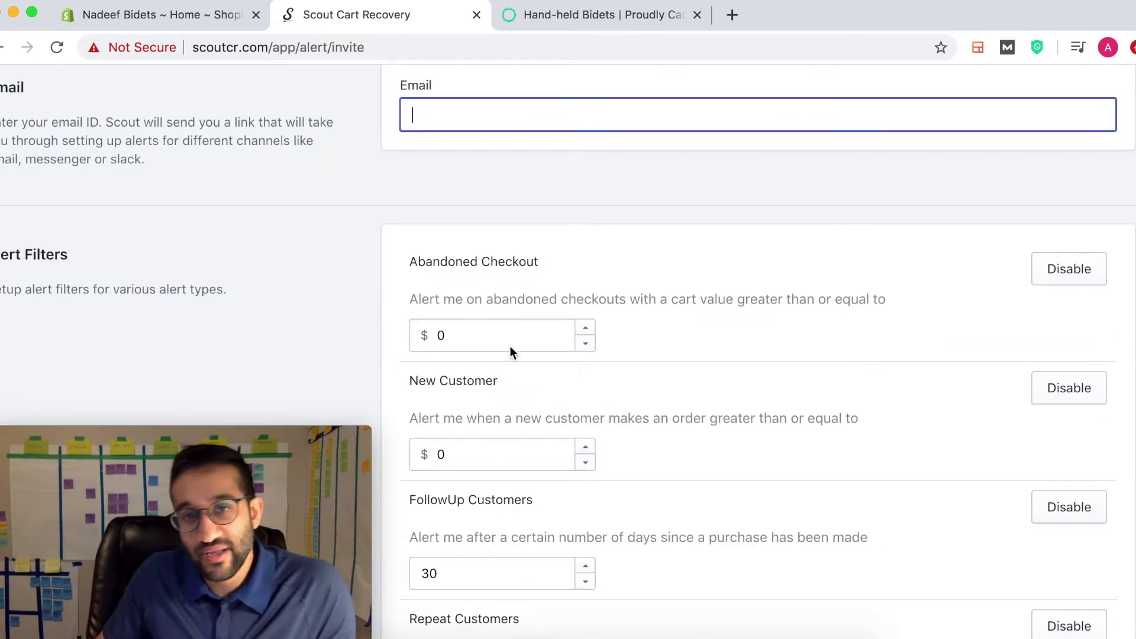
{"action": "scroll", "coordinate": [223, 264], "scroll_direction": "up", "scroll_amount": 5}
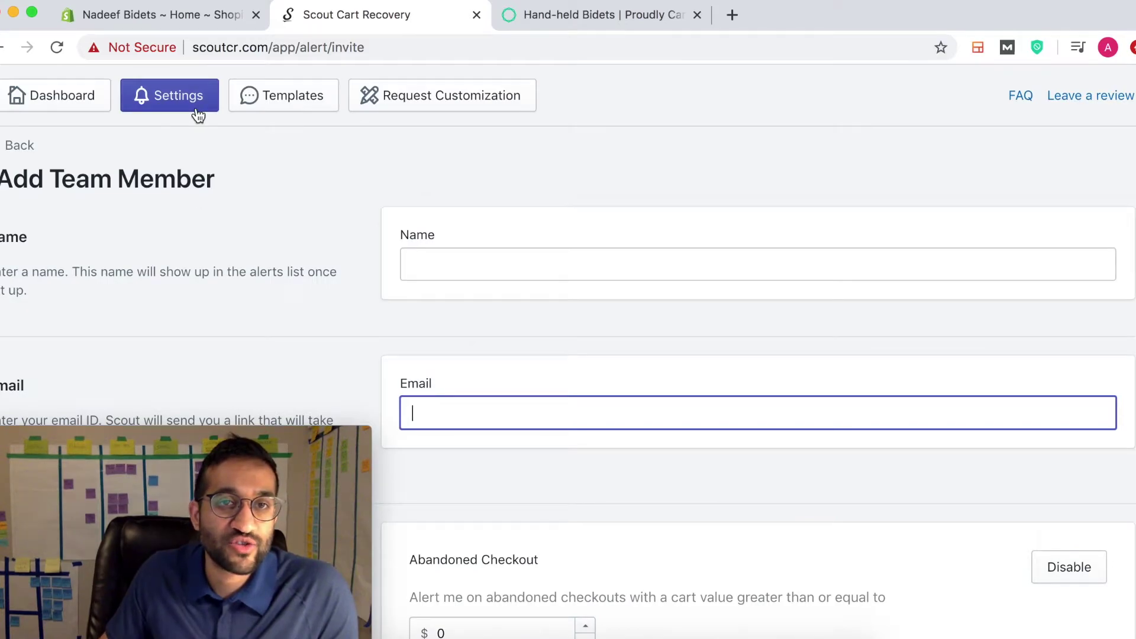
Step: Open Scout's message templates and disable f.lux on the computer
{"action": "left_click", "coordinate": [285, 102]}
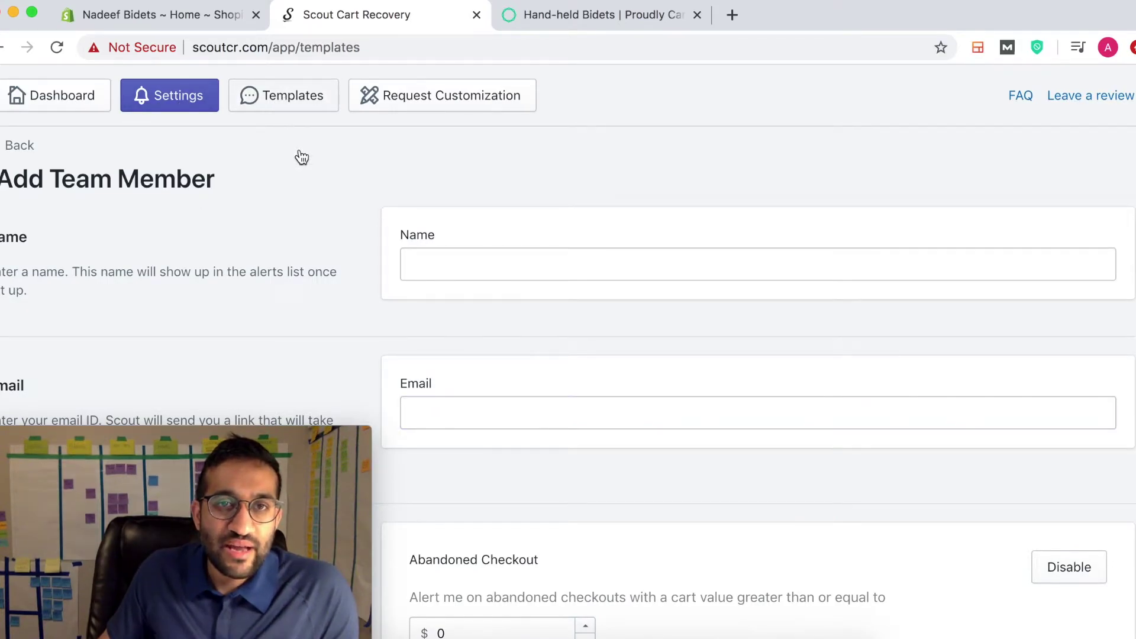
{"action": "left_click", "coordinate": [784, 0]}
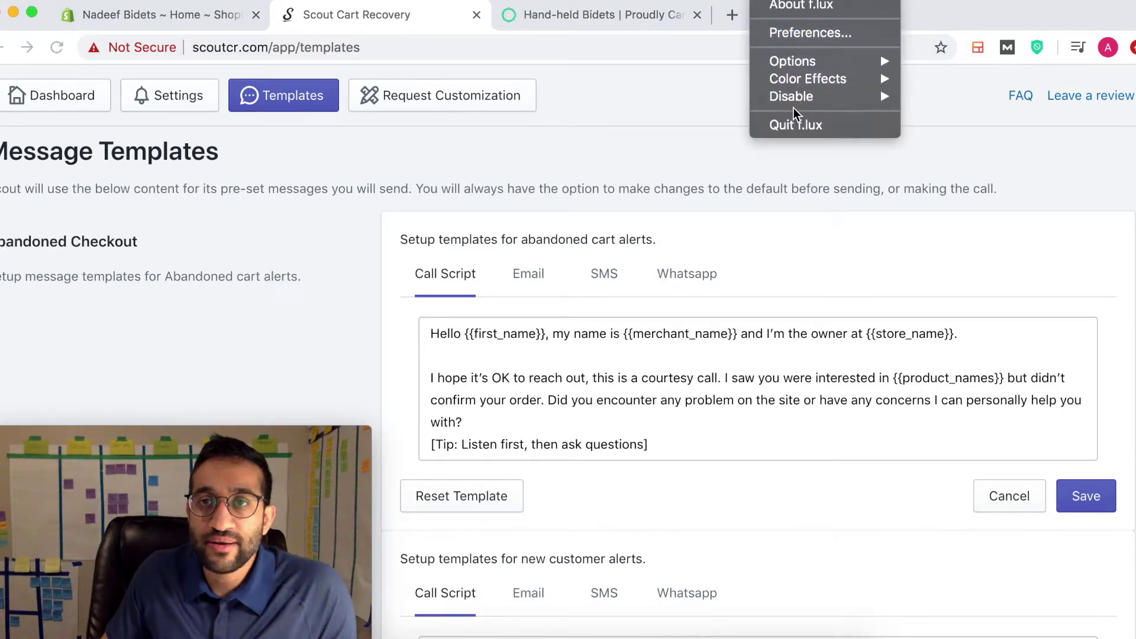
{"action": "mouse_move", "coordinate": [873, 105]}
{"action": "left_click", "coordinate": [950, 95]}
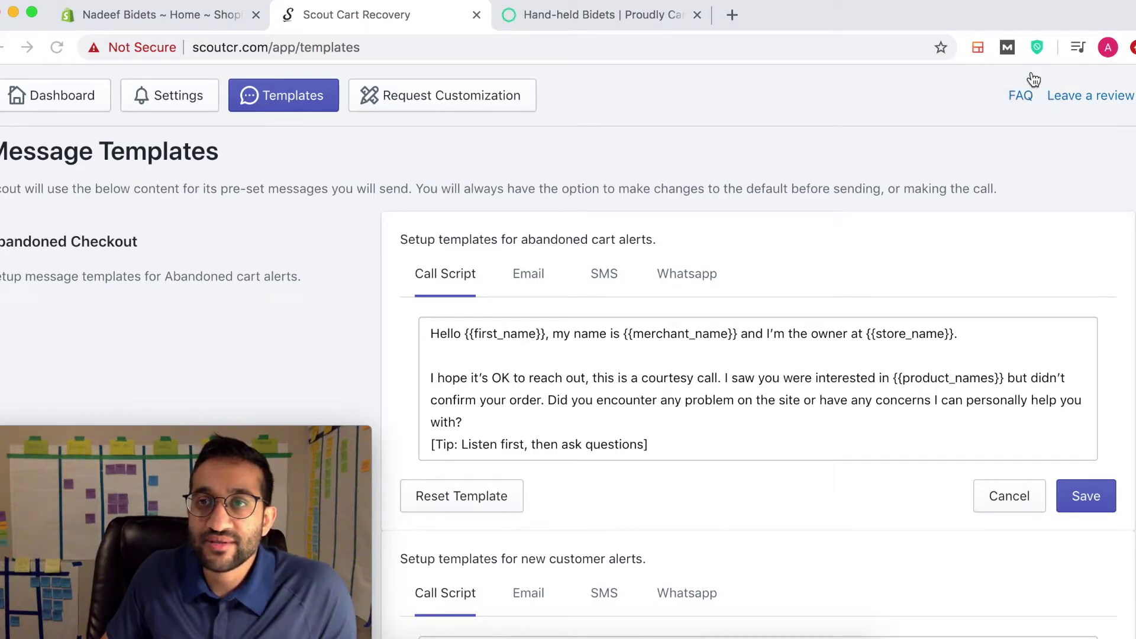
{"action": "left_click", "coordinate": [1101, 28]}
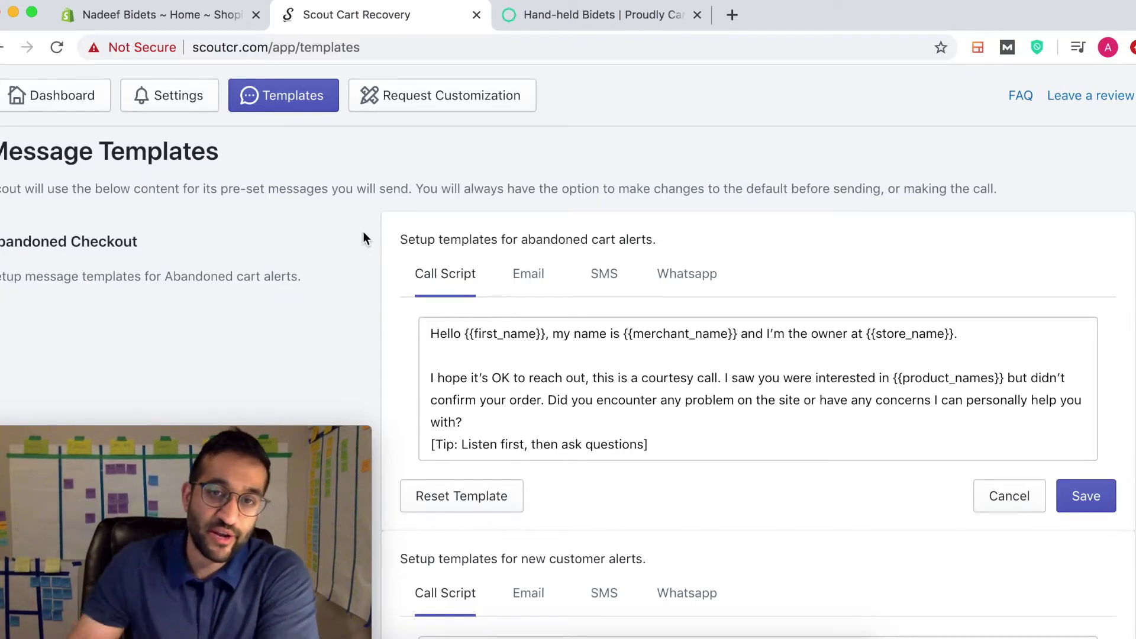
Step: Review the call script, email, SMS and Whatsapp templates for abandoned cart alerts, including the {{first_name}} placeholder in the SMS text
{"action": "left_click_drag", "start_coordinate": [628, 389], "coordinate": [447, 334]}
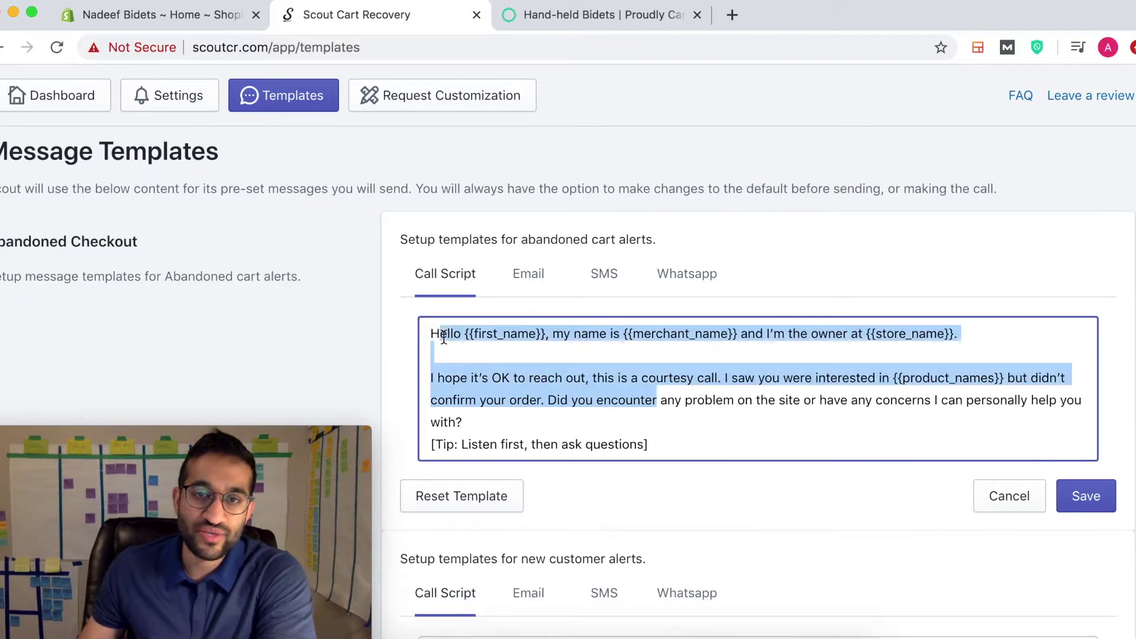
{"action": "left_click", "coordinate": [448, 333]}
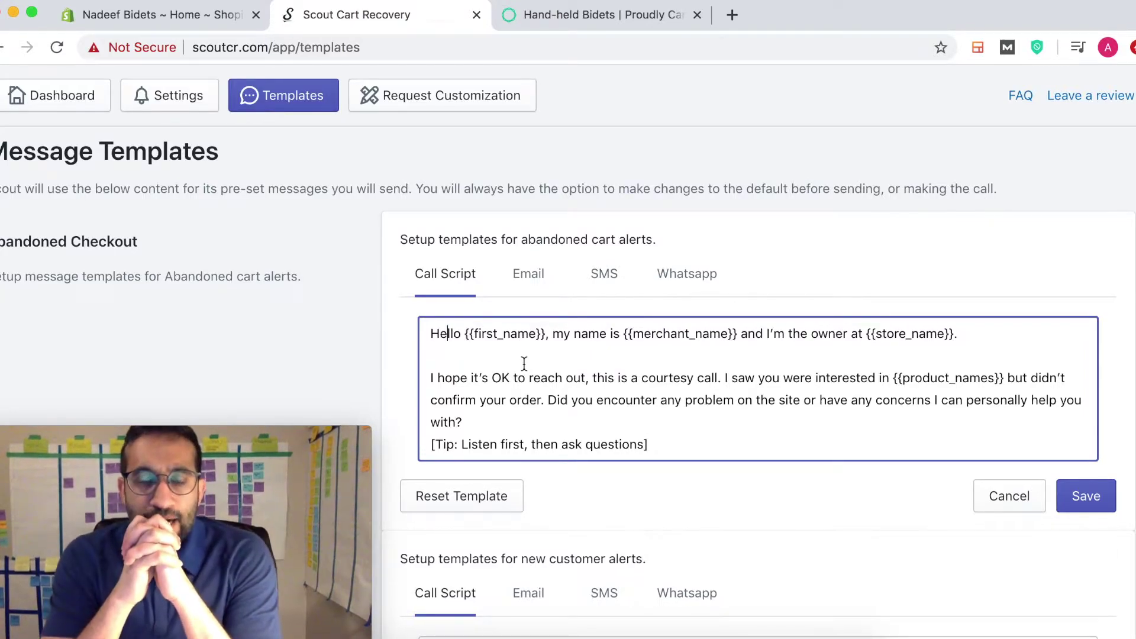
{"action": "left_click", "coordinate": [532, 282]}
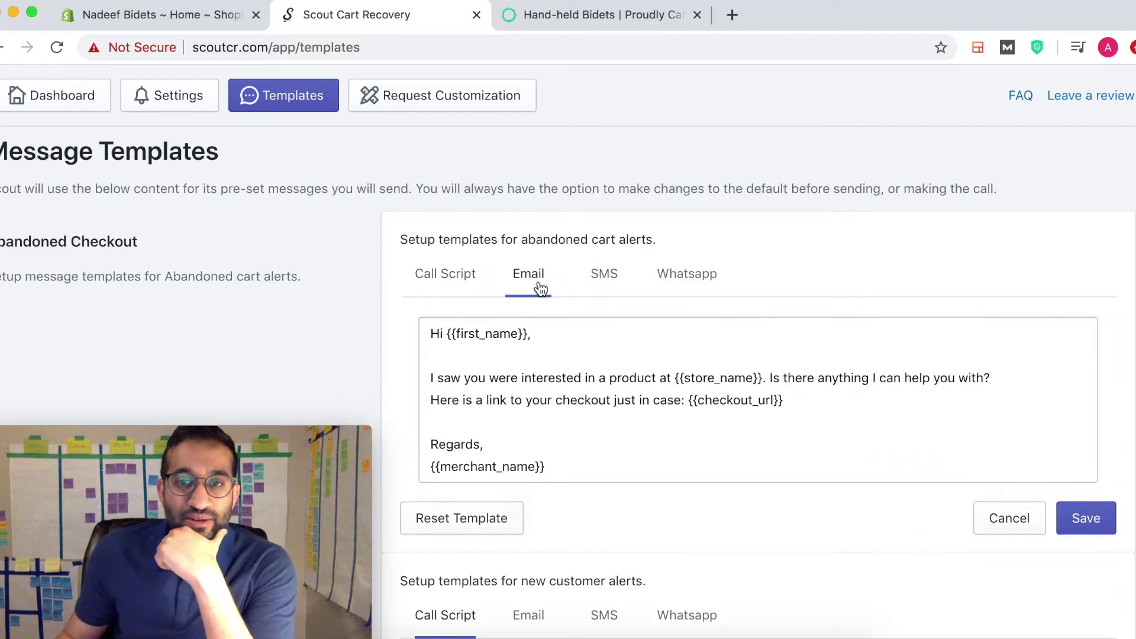
{"action": "left_click", "coordinate": [607, 286]}
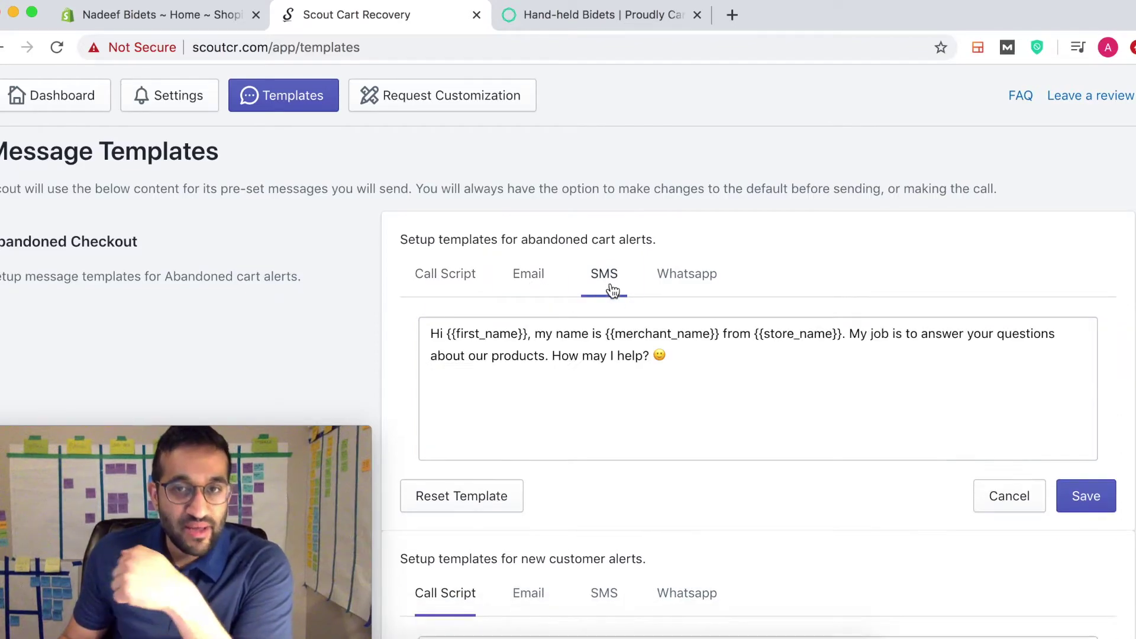
{"action": "left_click", "coordinate": [687, 283]}
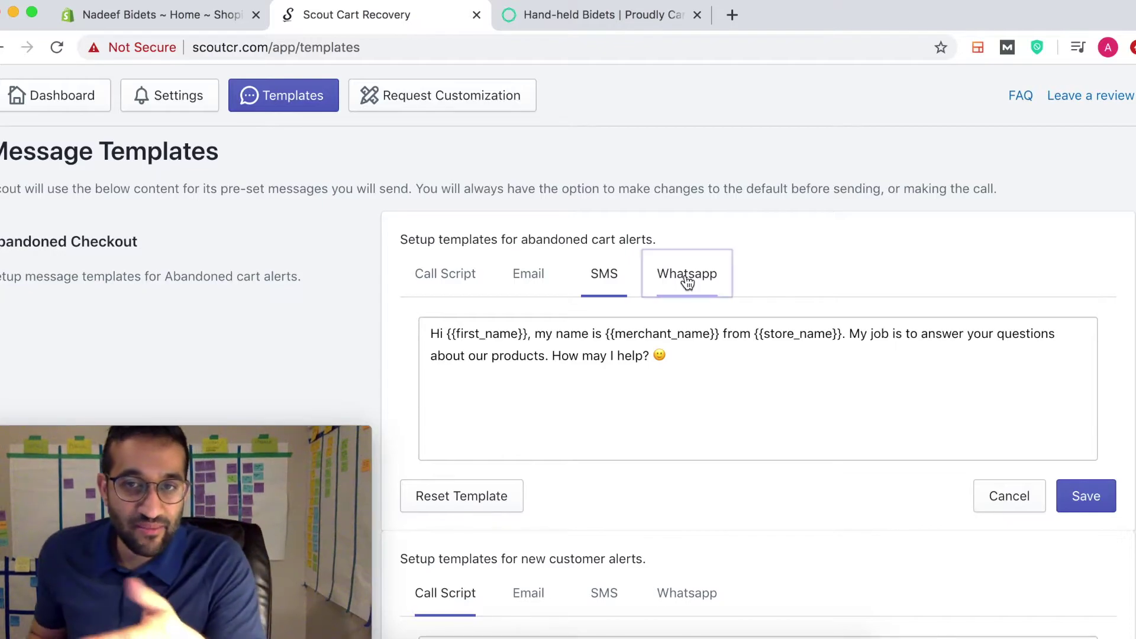
{"action": "left_click", "coordinate": [609, 282]}
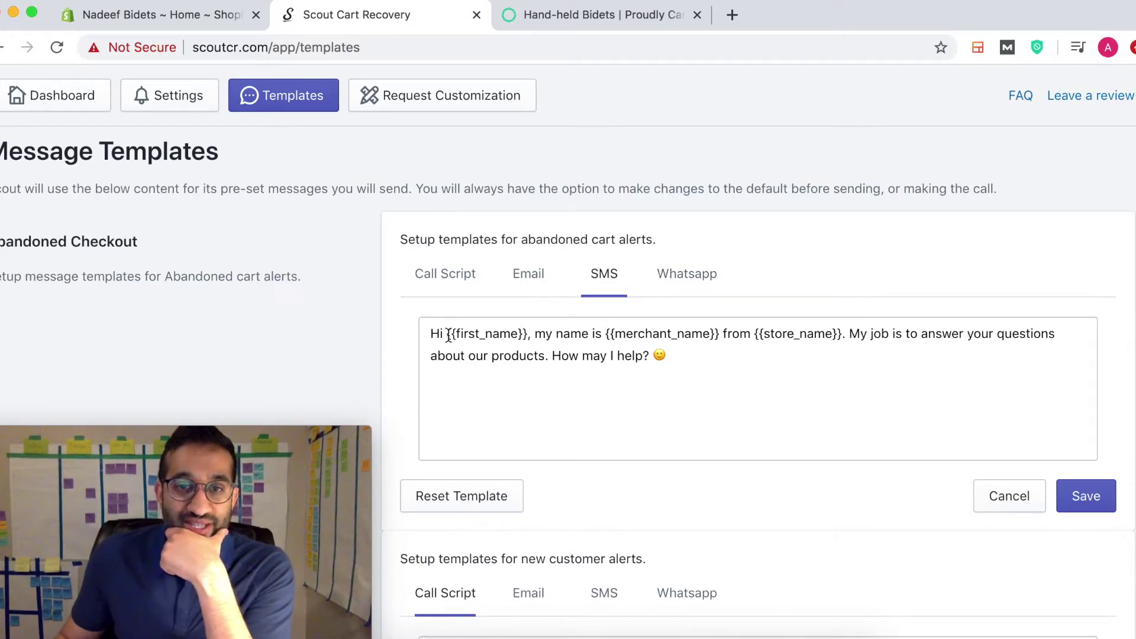
{"action": "left_click_drag", "start_coordinate": [449, 334], "coordinate": [524, 335]}
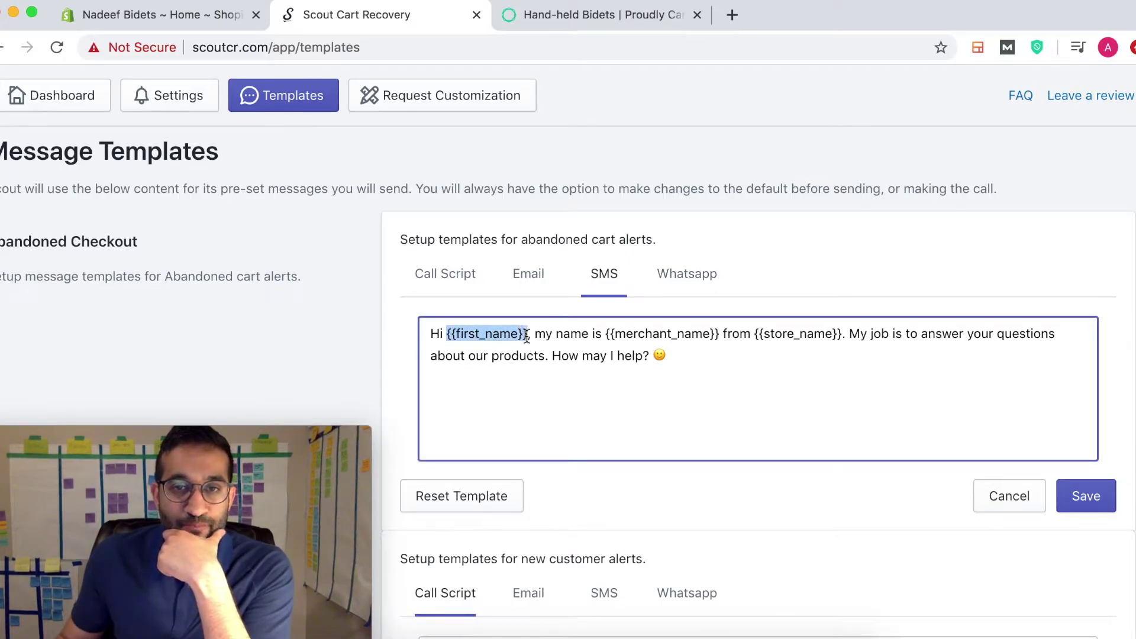
{"action": "left_click", "coordinate": [607, 335]}
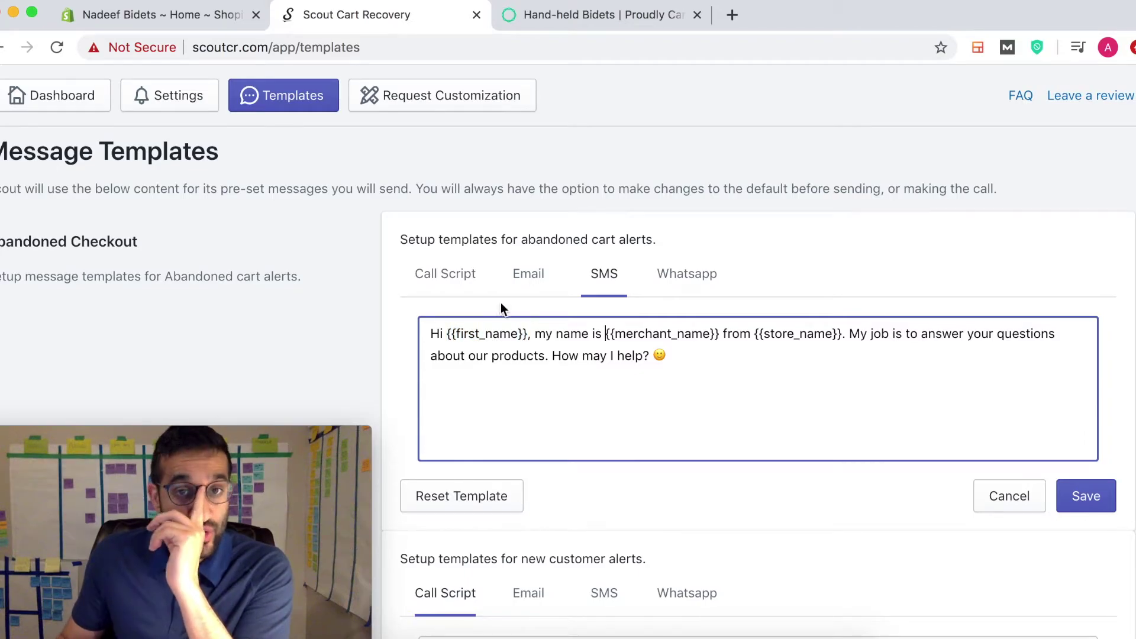
Step: Replace the {{merchant_name}} placeholder in the abandoned cart call script with the merchant's first name
{"action": "left_click", "coordinate": [446, 278]}
{"action": "left_click_drag", "start_coordinate": [465, 335], "coordinate": [544, 337]}
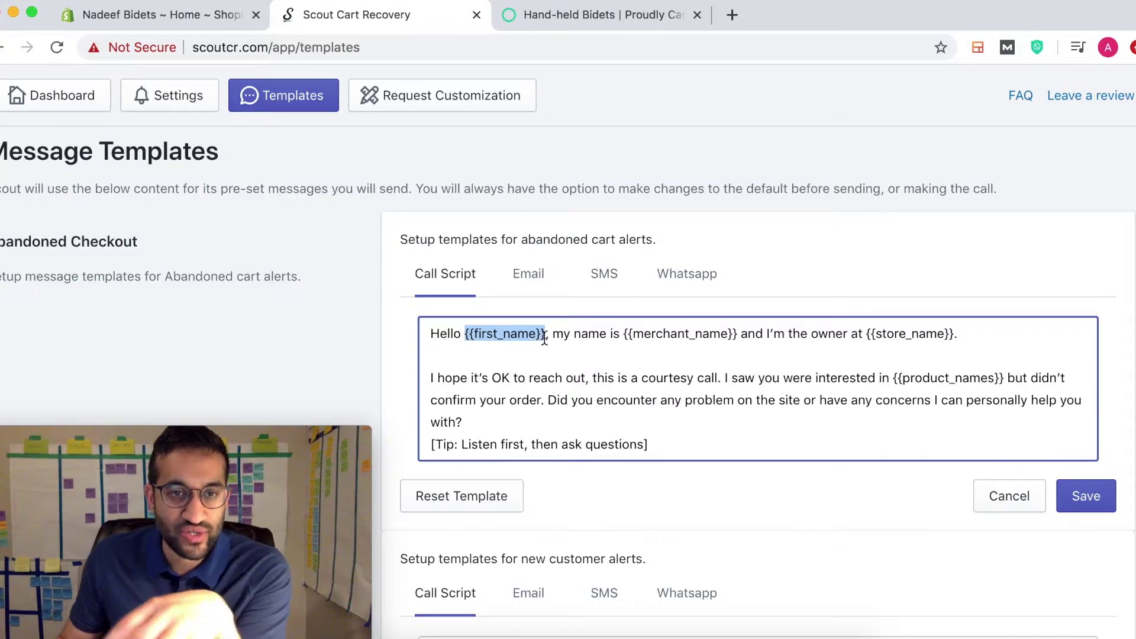
{"action": "left_click_drag", "start_coordinate": [624, 335], "coordinate": [739, 335]}
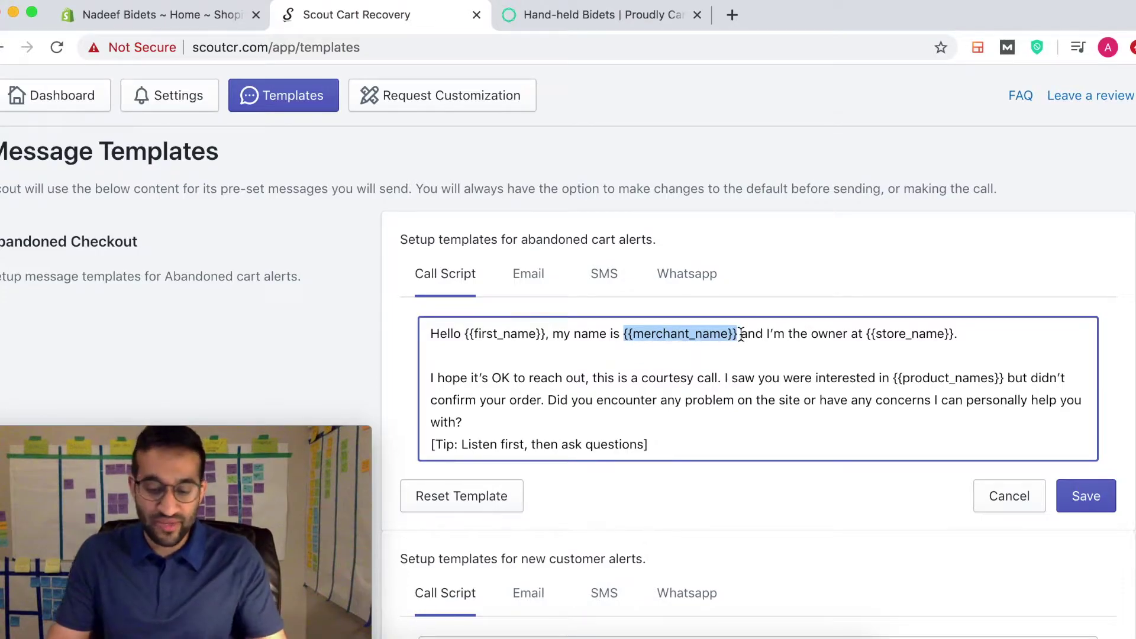
{"action": "type", "text": "Ahmad"}
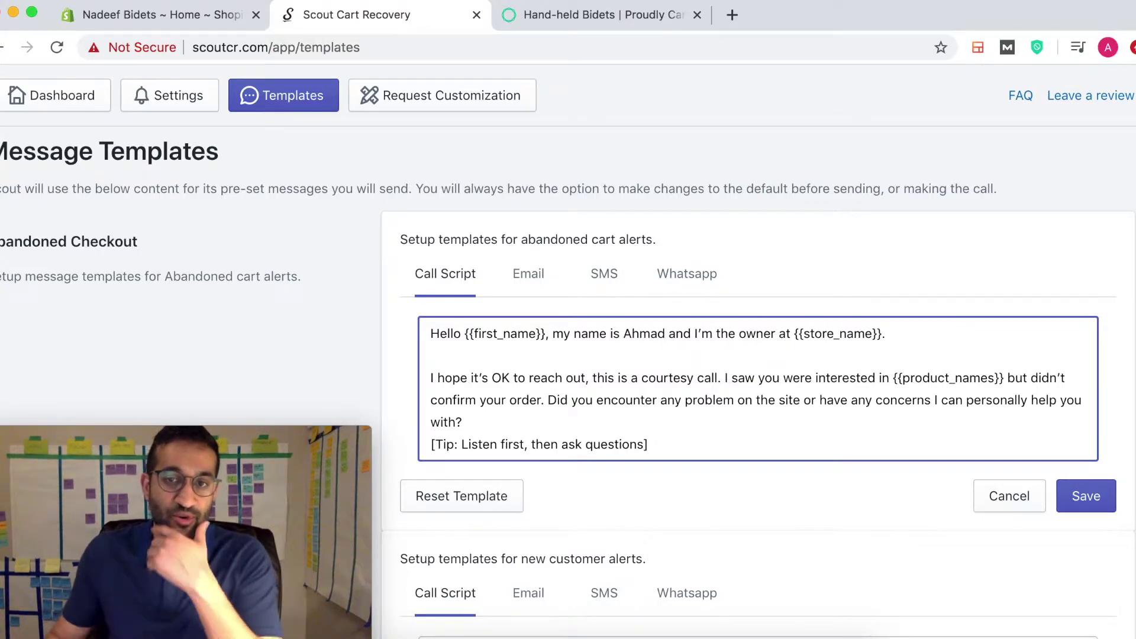
Step: Review the email template for abandoned cart alerts once more, followed by the SMS template
{"action": "left_click", "coordinate": [761, 394]}
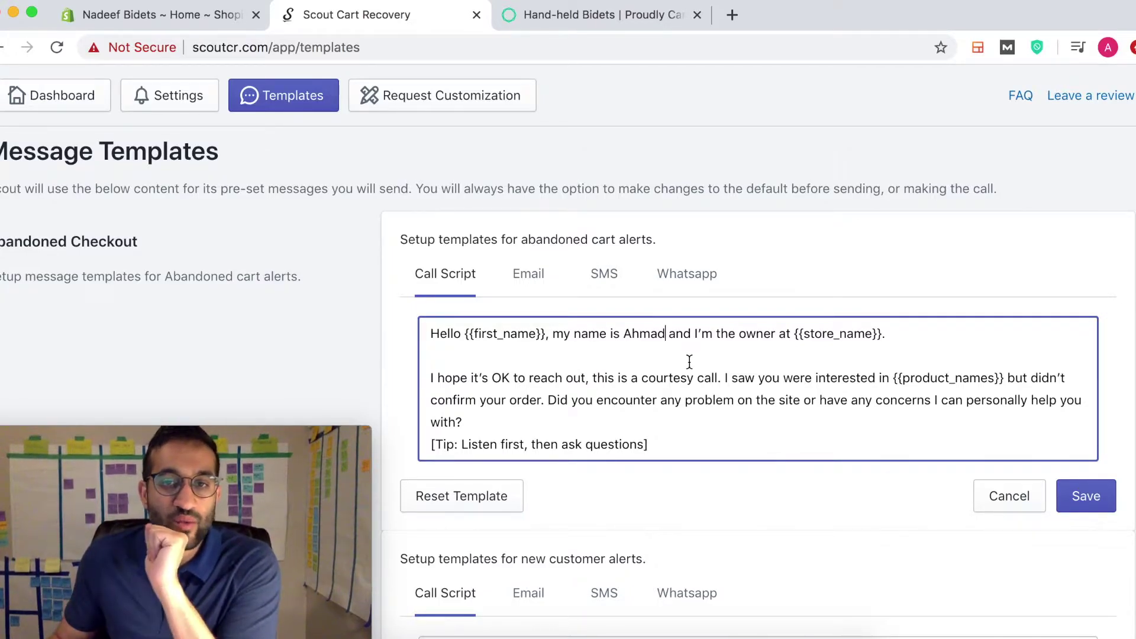
{"action": "left_click", "coordinate": [529, 275]}
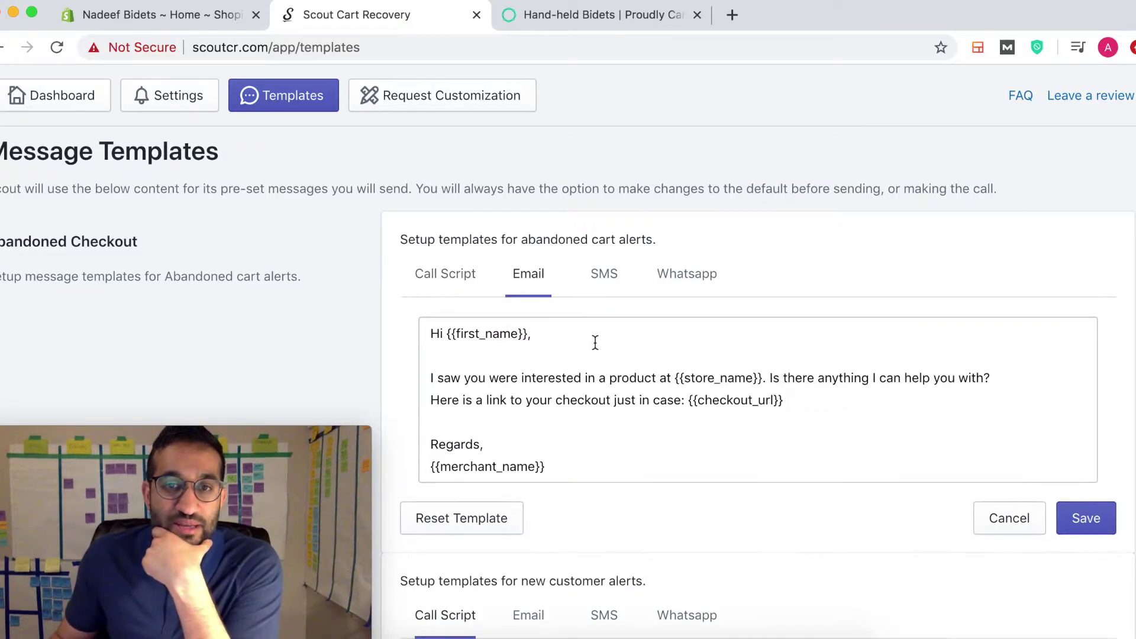
{"action": "left_click", "coordinate": [605, 280]}
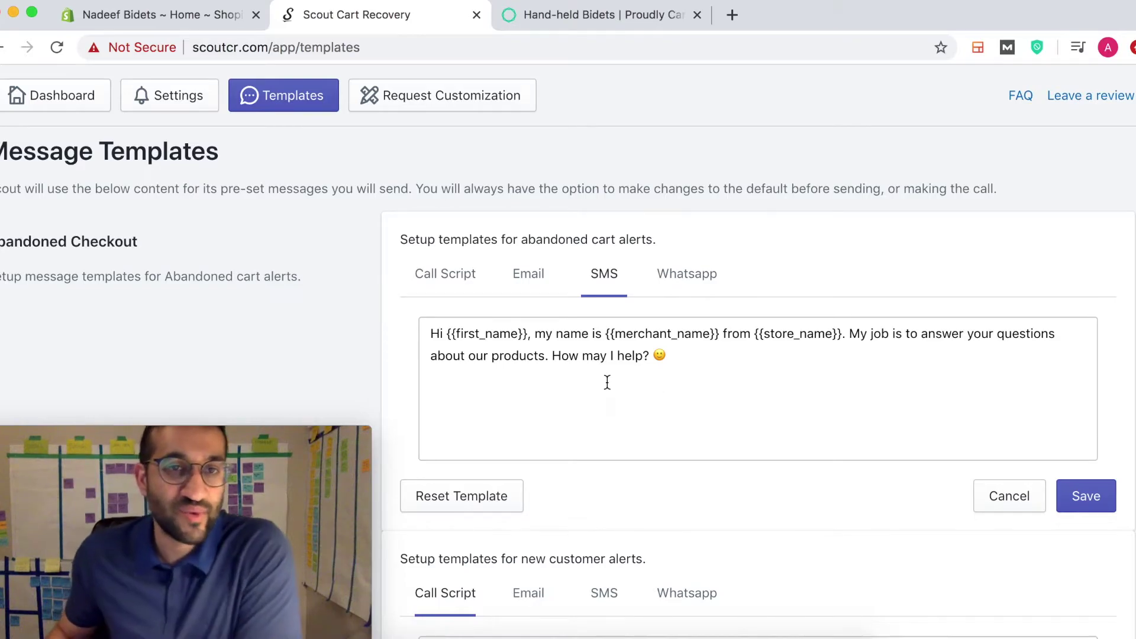
Step: Open the customization request page and examine the custom alerts and custom channel integrations on offer
{"action": "left_click", "coordinate": [451, 104]}
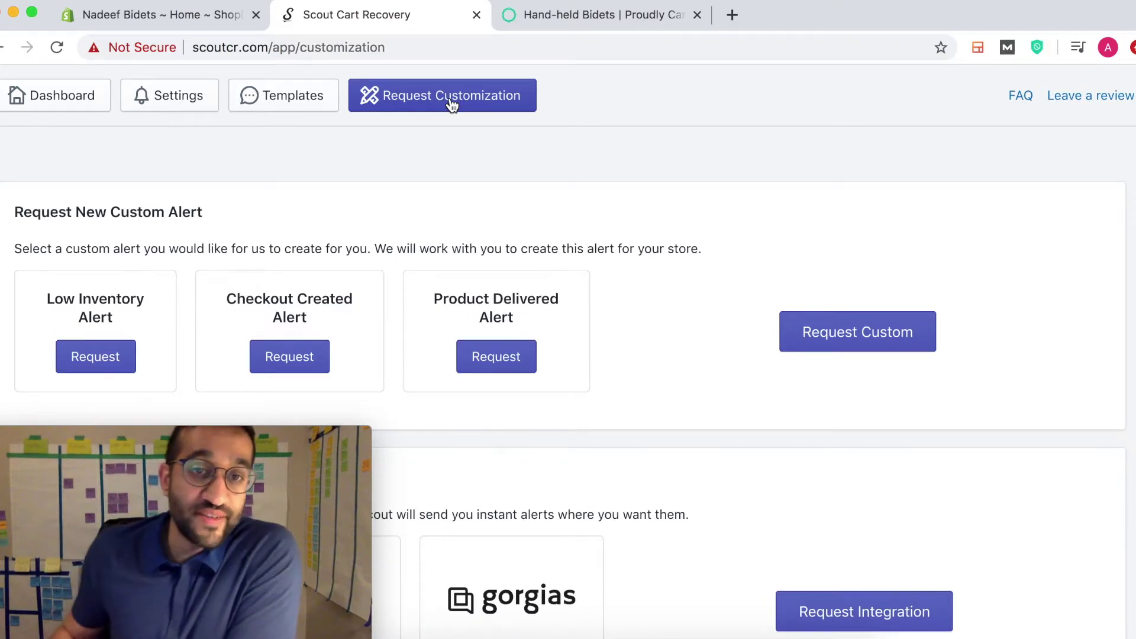
{"action": "left_click_drag", "start_coordinate": [295, 436], "coordinate": [1081, 413]}
{"action": "scroll", "coordinate": [431, 466], "scroll_direction": "down", "scroll_amount": 5}
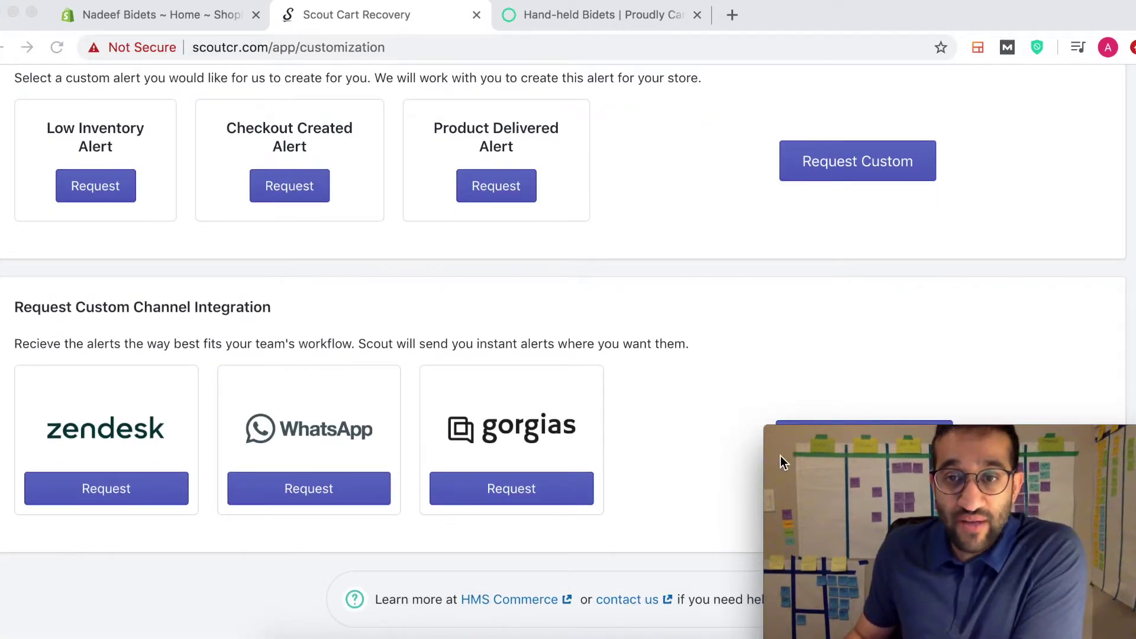
{"action": "scroll", "coordinate": [484, 366], "scroll_direction": "up", "scroll_amount": 2}
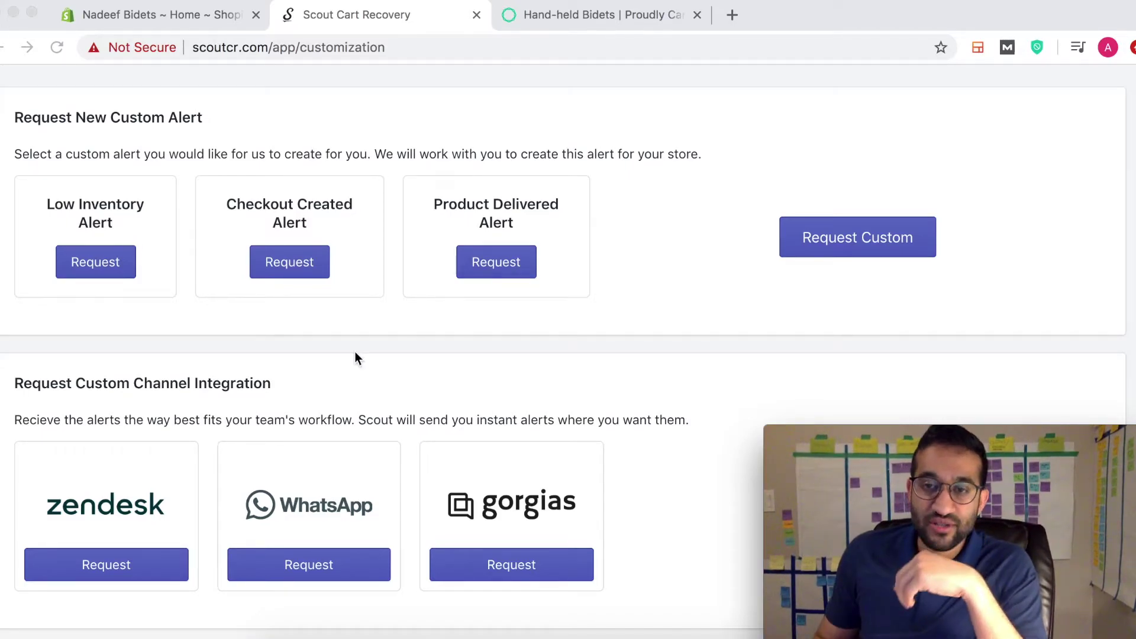
{"action": "mouse_move", "coordinate": [980, 454]}
{"action": "left_click_drag", "start_coordinate": [994, 439], "coordinate": [225, 439]}
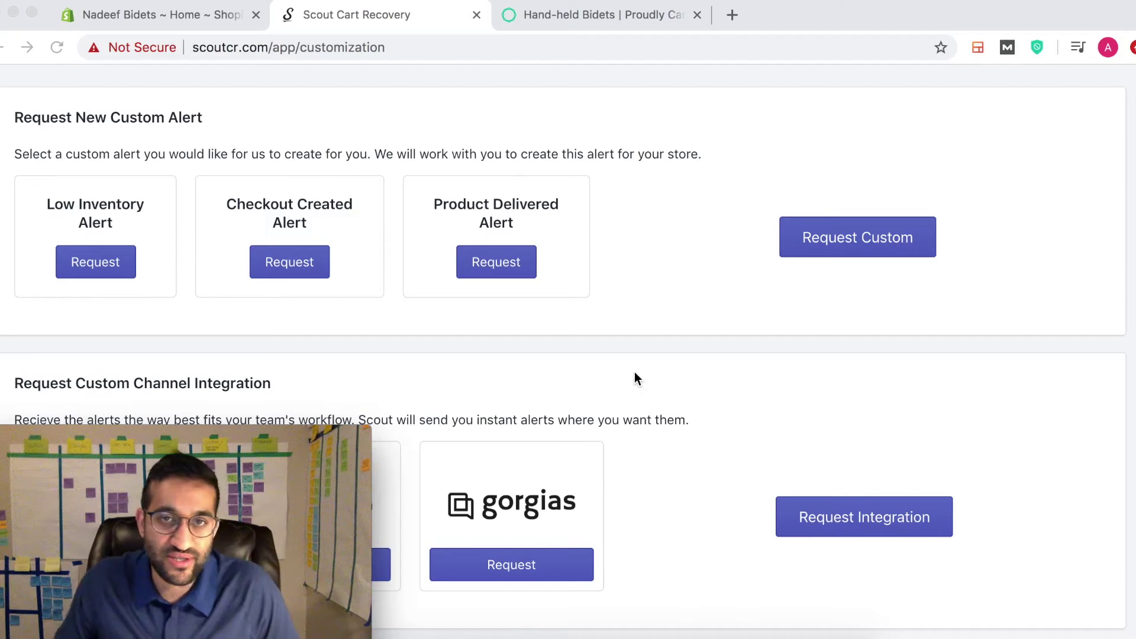
{"action": "scroll", "coordinate": [635, 372], "scroll_direction": "down", "scroll_amount": 2}
{"action": "scroll", "coordinate": [631, 368], "scroll_direction": "up", "scroll_amount": 4}
Step: Return to the team's alert settings and switch to the getnadeef.com storefront
{"action": "left_click", "coordinate": [166, 99]}
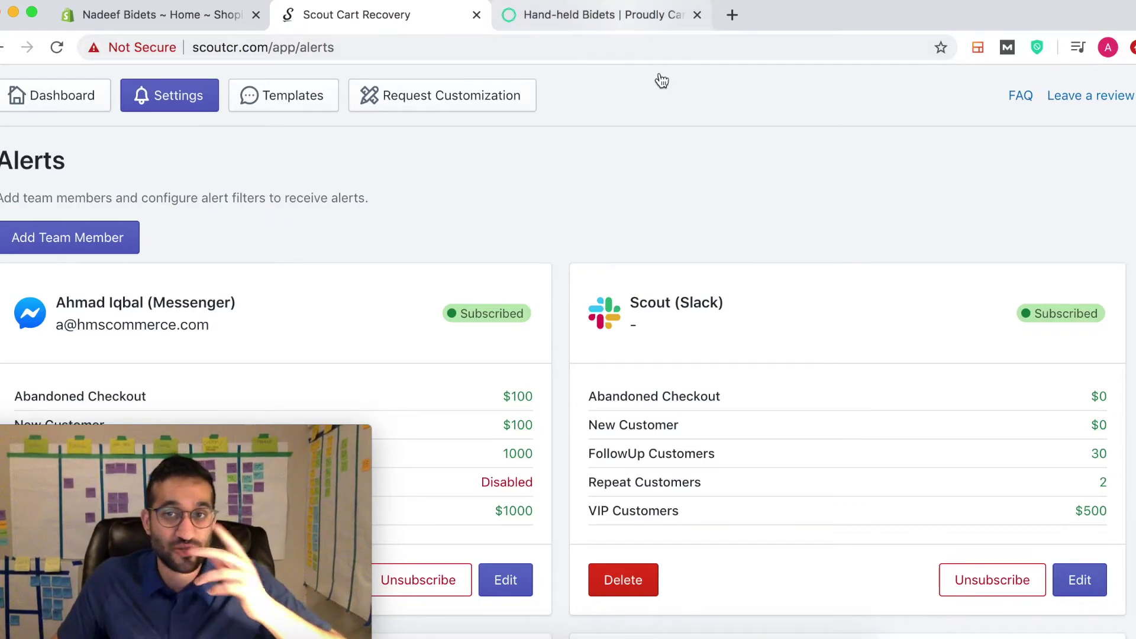
{"action": "left_click", "coordinate": [639, 19]}
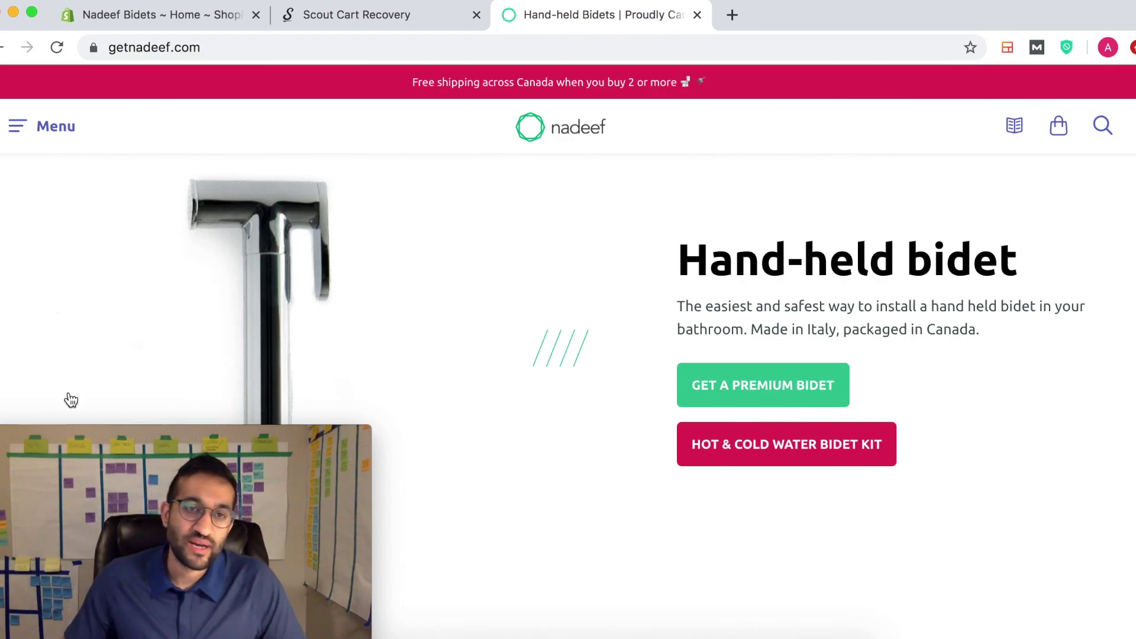
{"action": "left_click", "coordinate": [31, 436]}
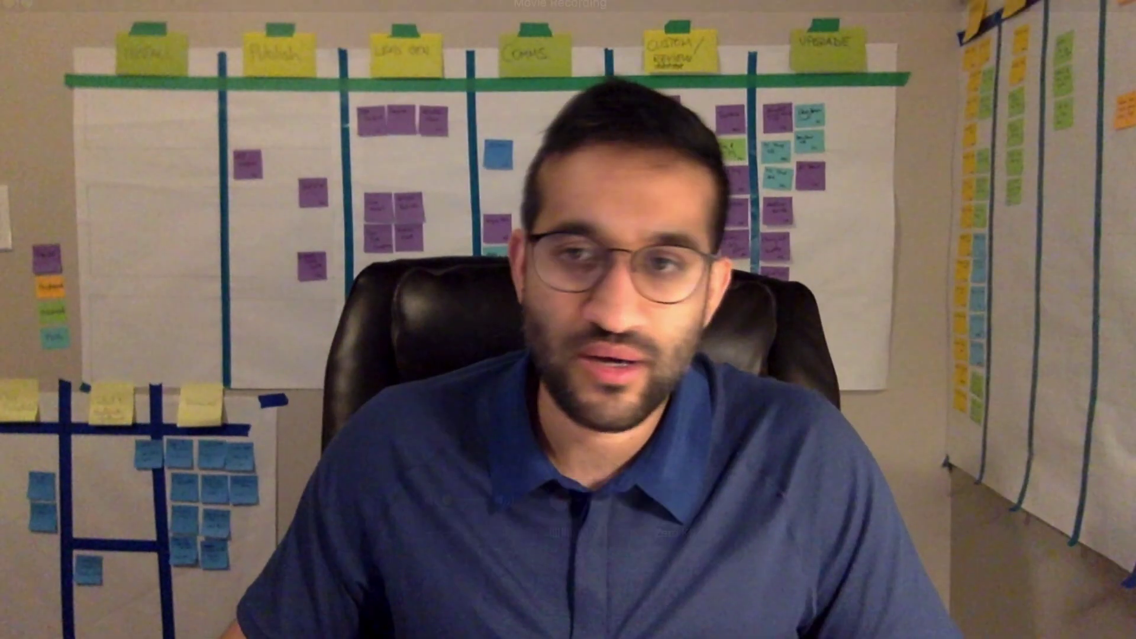